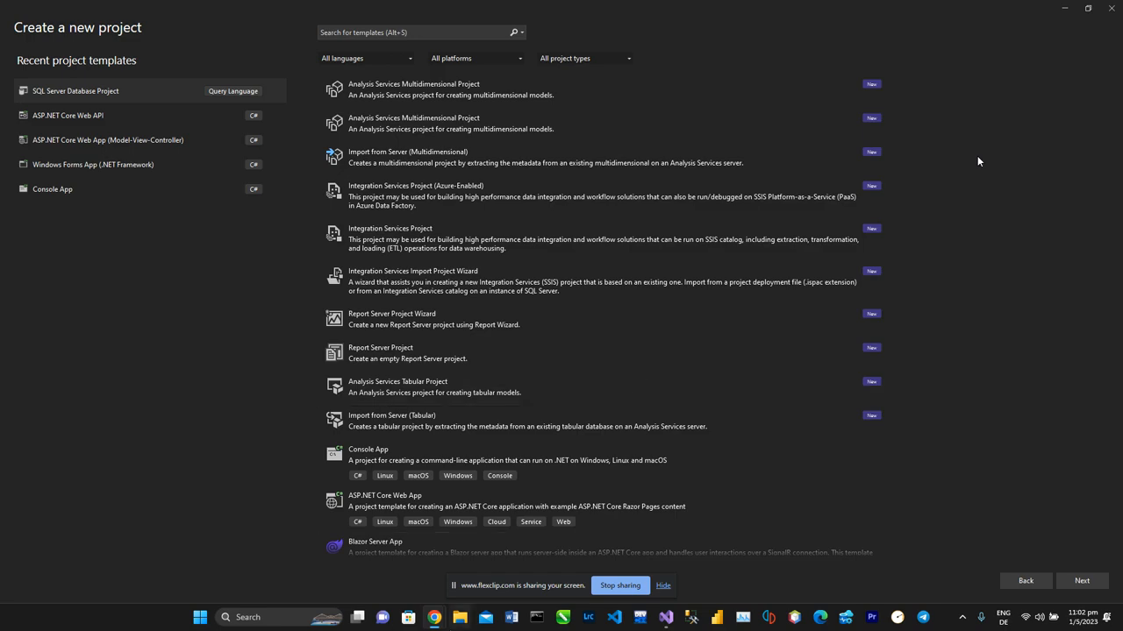
# Switch to Chrome, search Google for "ssdt visual studio 2022" and open Microsoft's SQL Server Data Tools download article.
pyautogui.moveTo(443, 626)
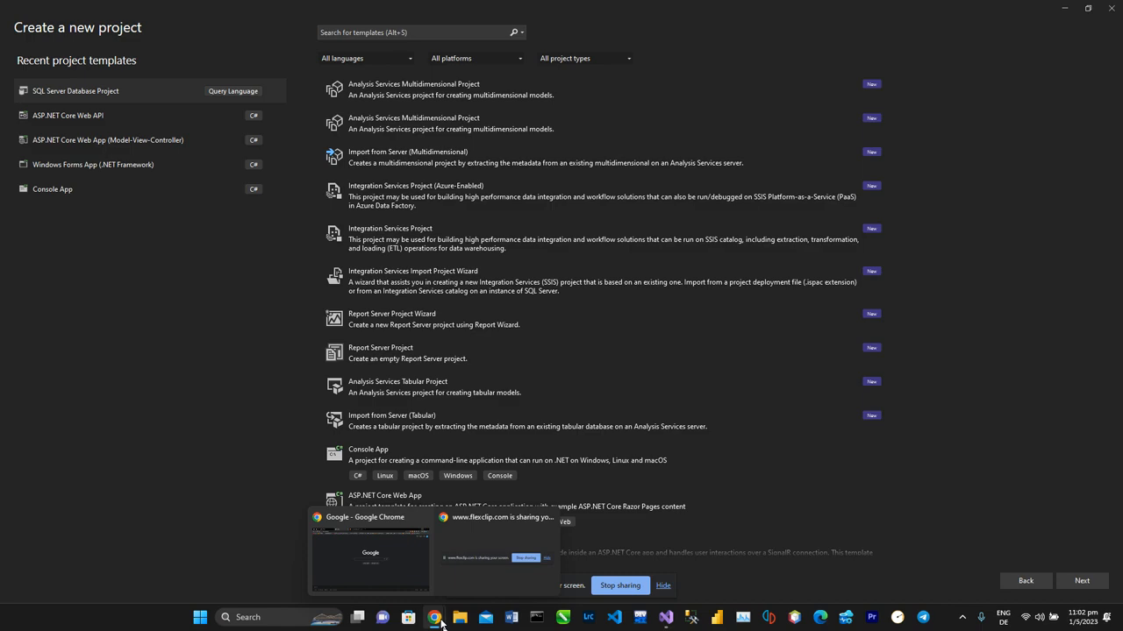
pyautogui.click(398, 558)
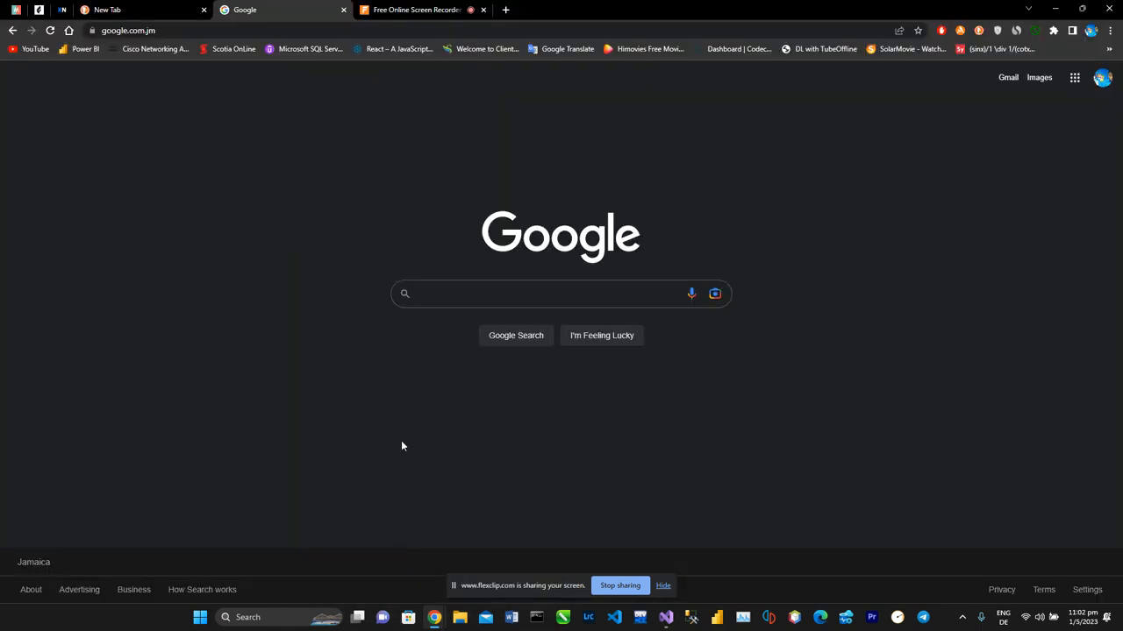
pyautogui.click(431, 299)
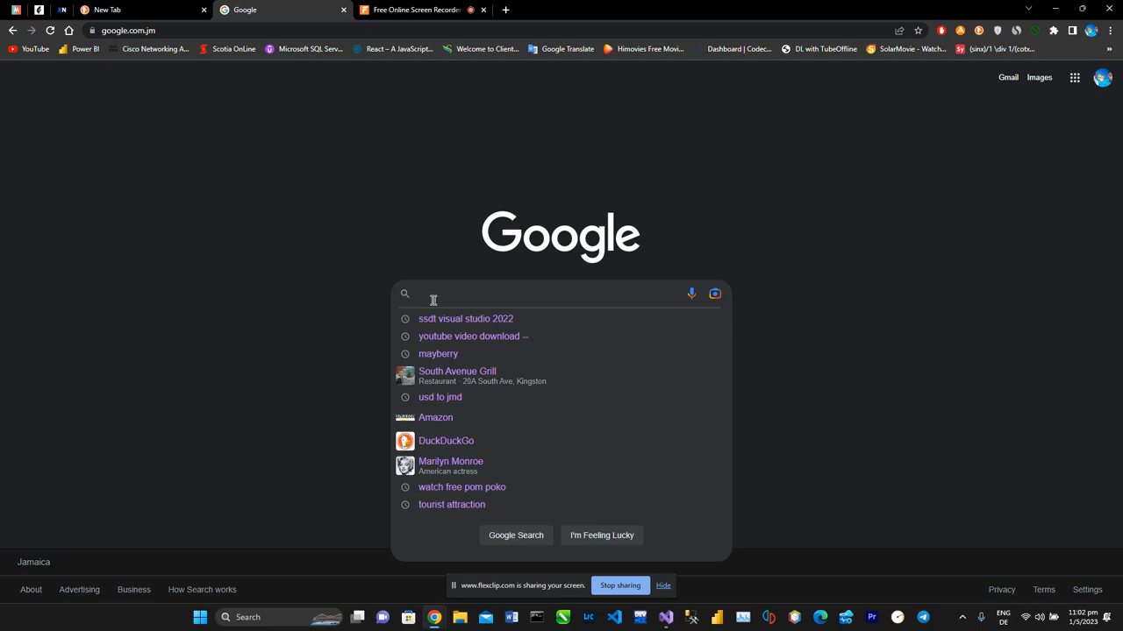
pyautogui.write('ss')
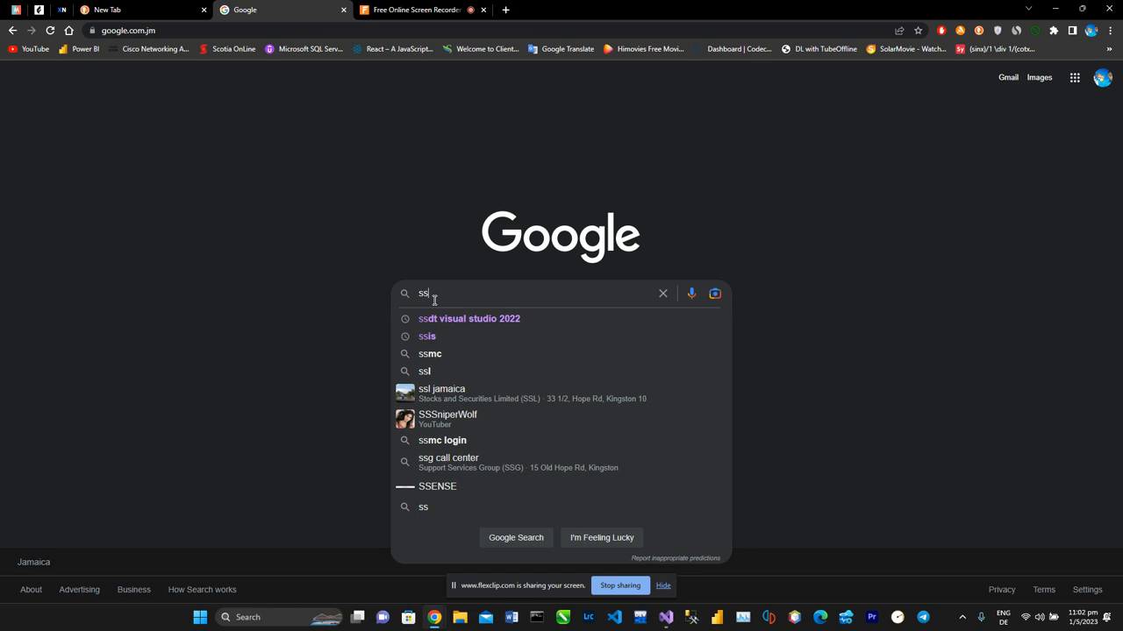
pyautogui.click(445, 317)
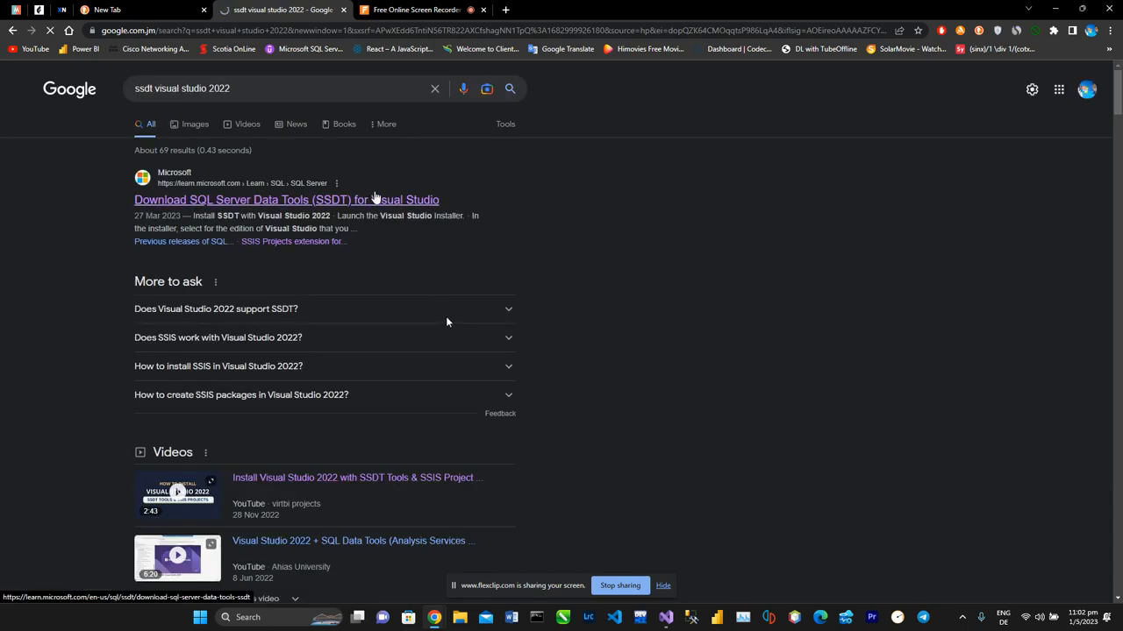
pyautogui.click(374, 198)
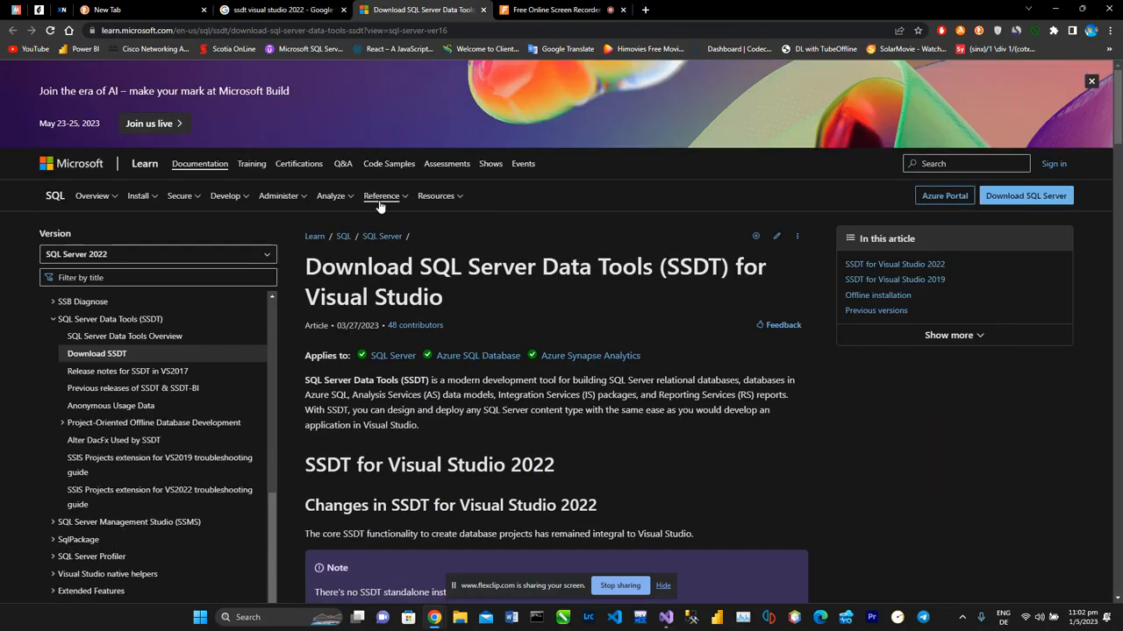
# Review the SSDT for Visual Studio 2022 installation instructions, and open the article's Marketplace link in a new tab.
pyautogui.scroll(-8, 460, 240)
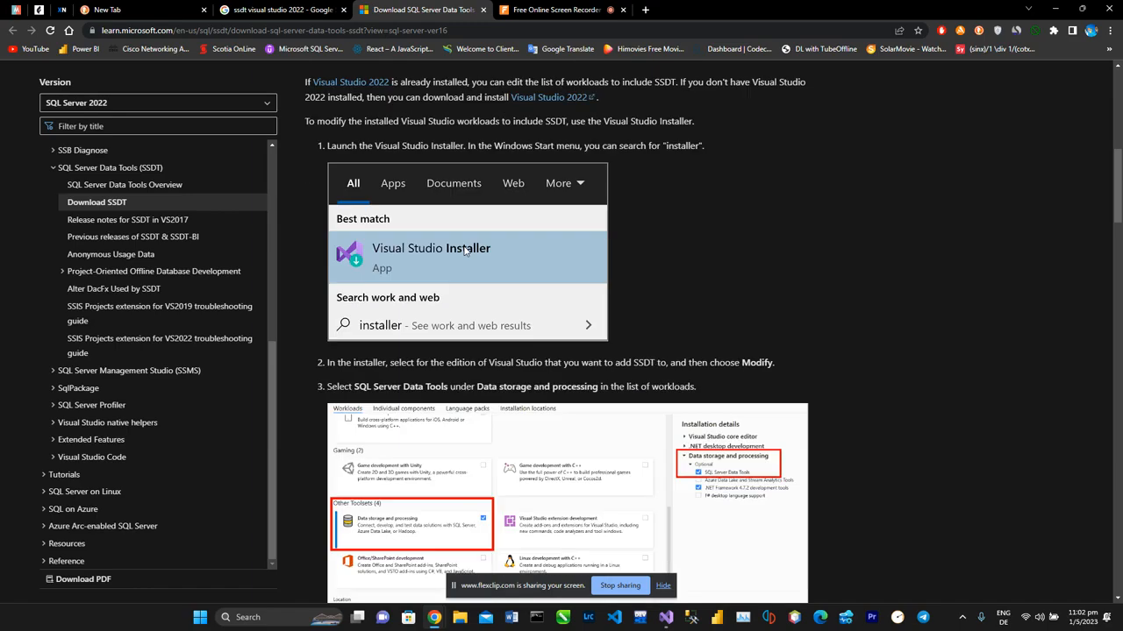
pyautogui.scroll(-3, 465, 250)
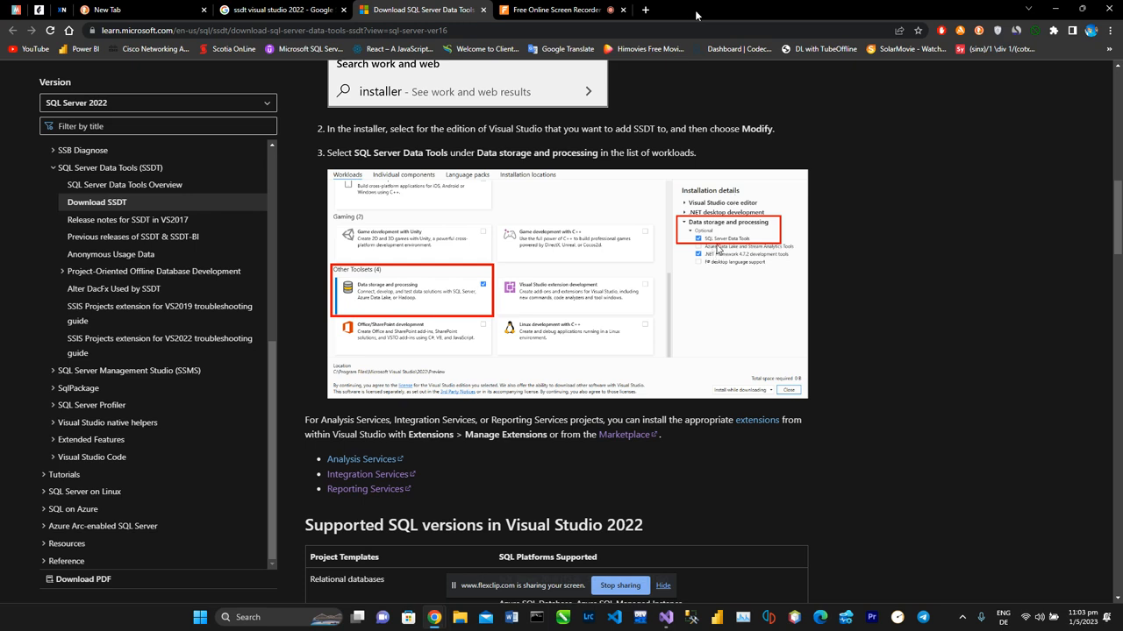
pyautogui.scroll(-1, 814, 180)
pyautogui.scroll(-1, 815, 180)
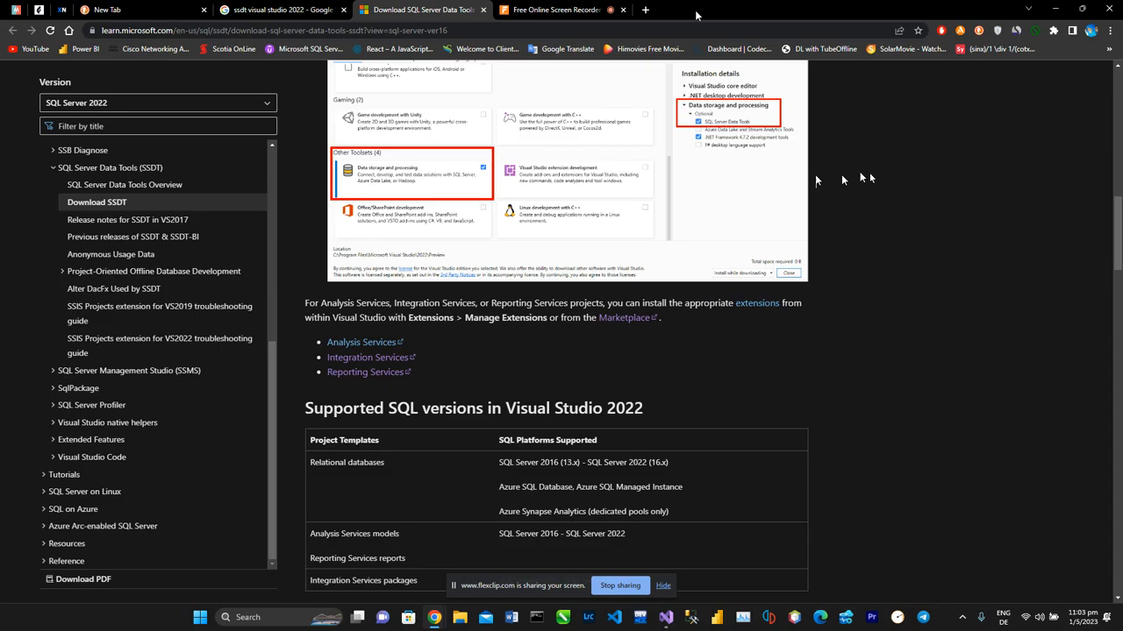
pyautogui.rightClick(761, 304)
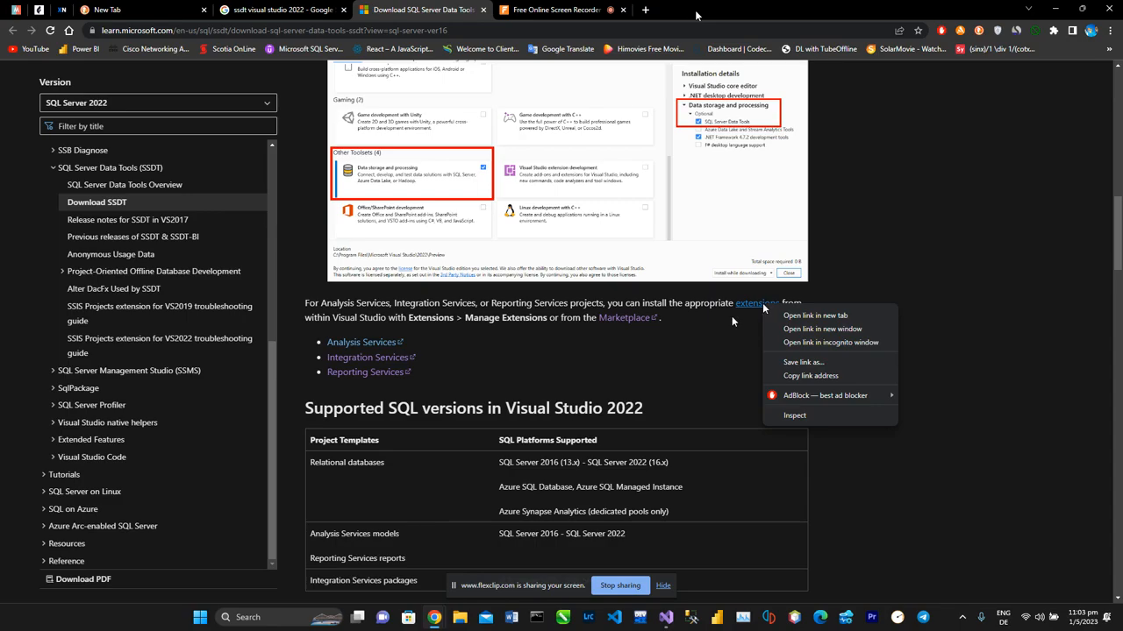
pyautogui.click(732, 322)
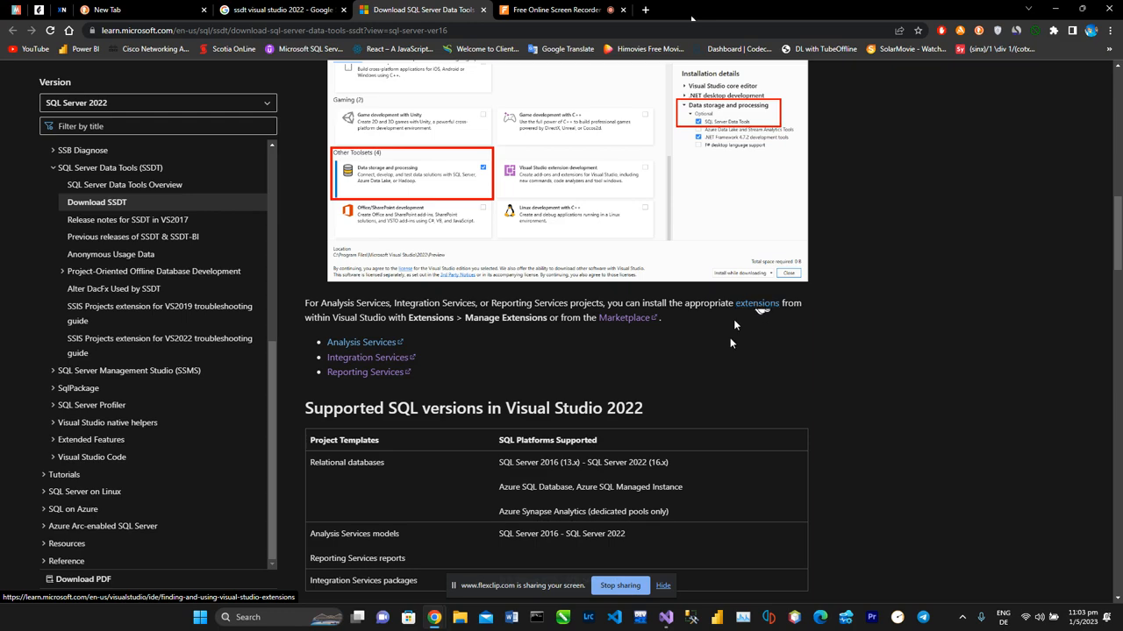
pyautogui.rightClick(628, 321)
pyautogui.click(651, 326)
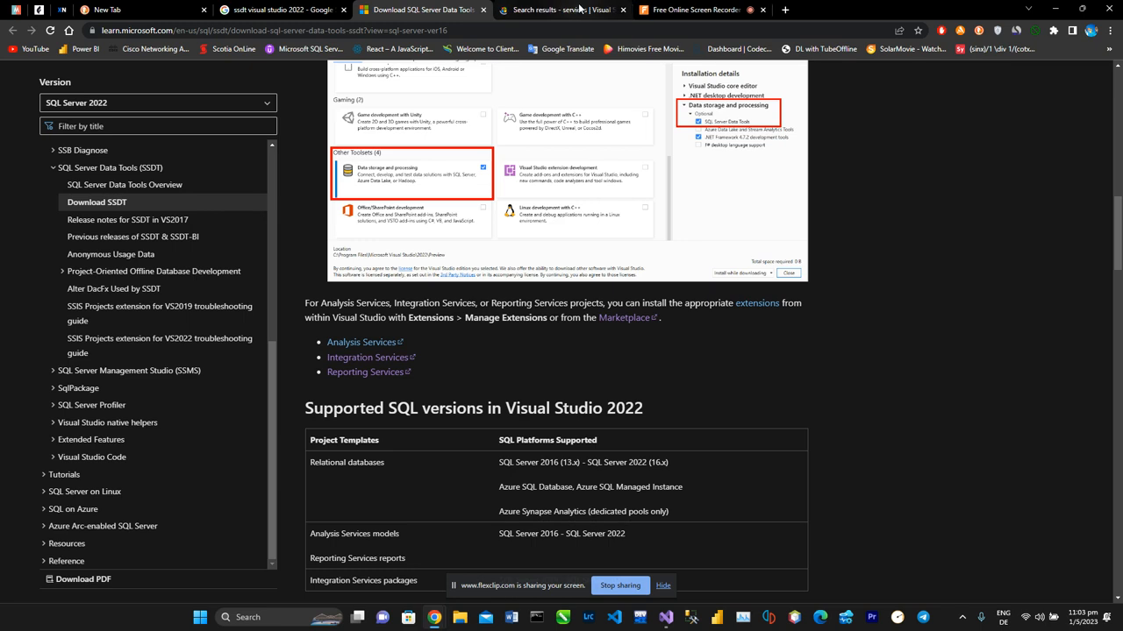
pyautogui.click(581, 11)
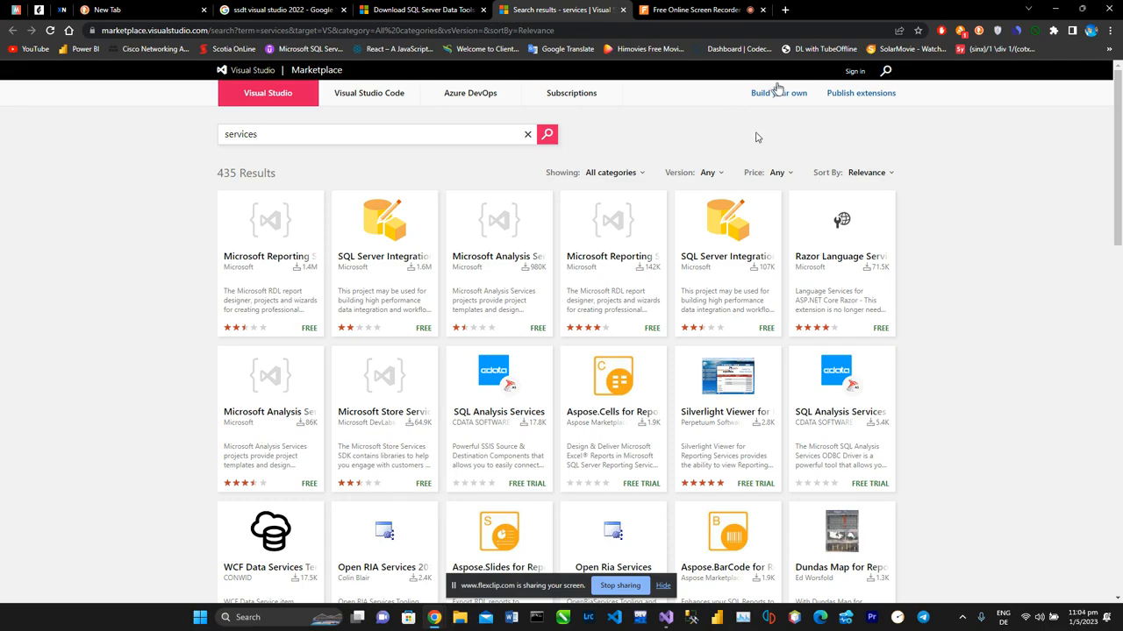
# Sort the Marketplace results for "services" by Updated Date and look through the listed extensions.
pyautogui.click(877, 174)
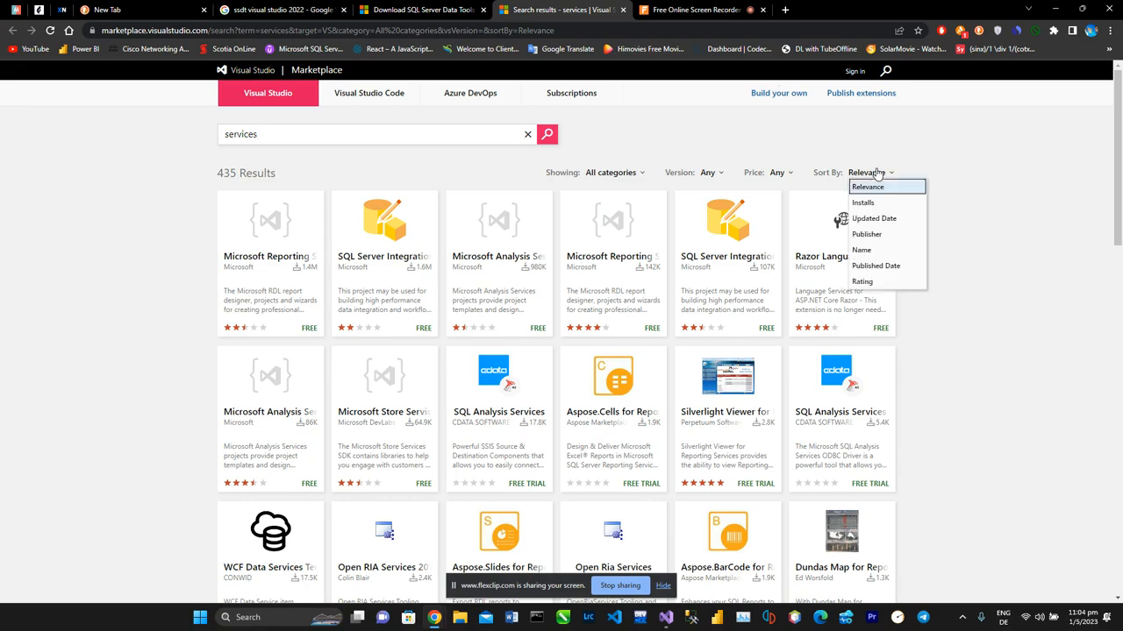
pyautogui.click(889, 217)
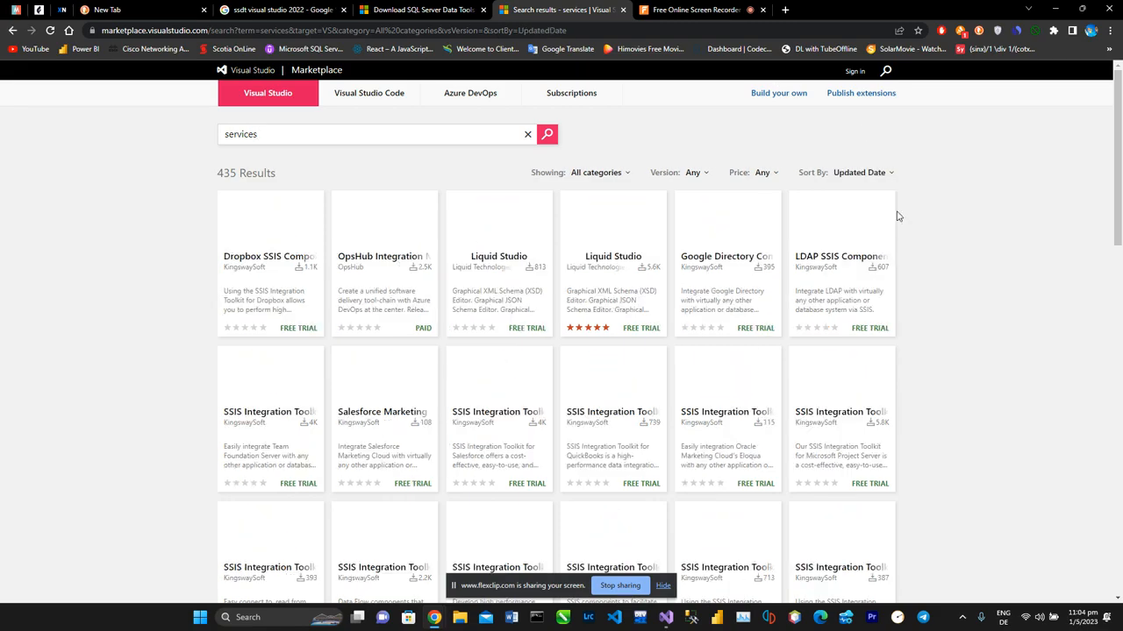
pyautogui.scroll(-5, 893, 227)
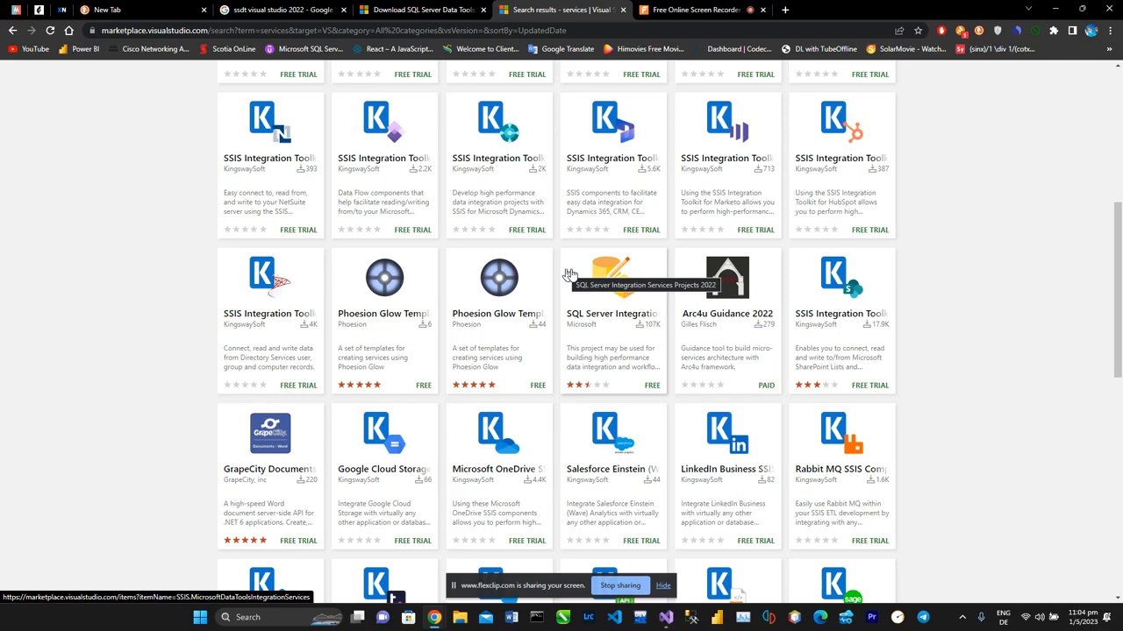
pyautogui.scroll(-2, 571, 273)
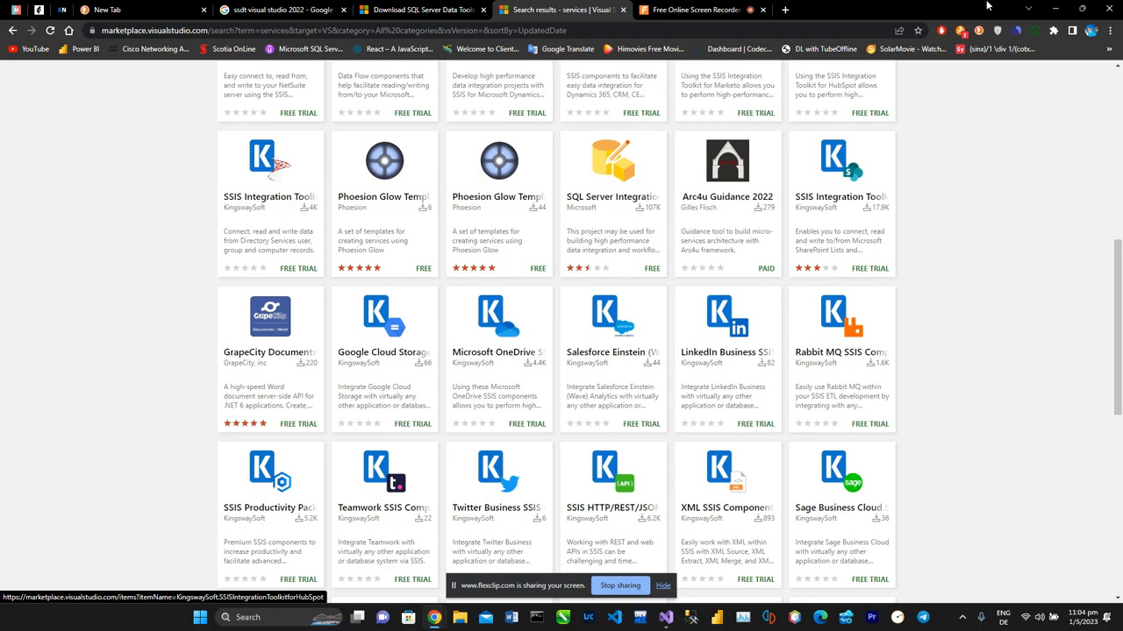
pyautogui.scroll(-4, 693, 241)
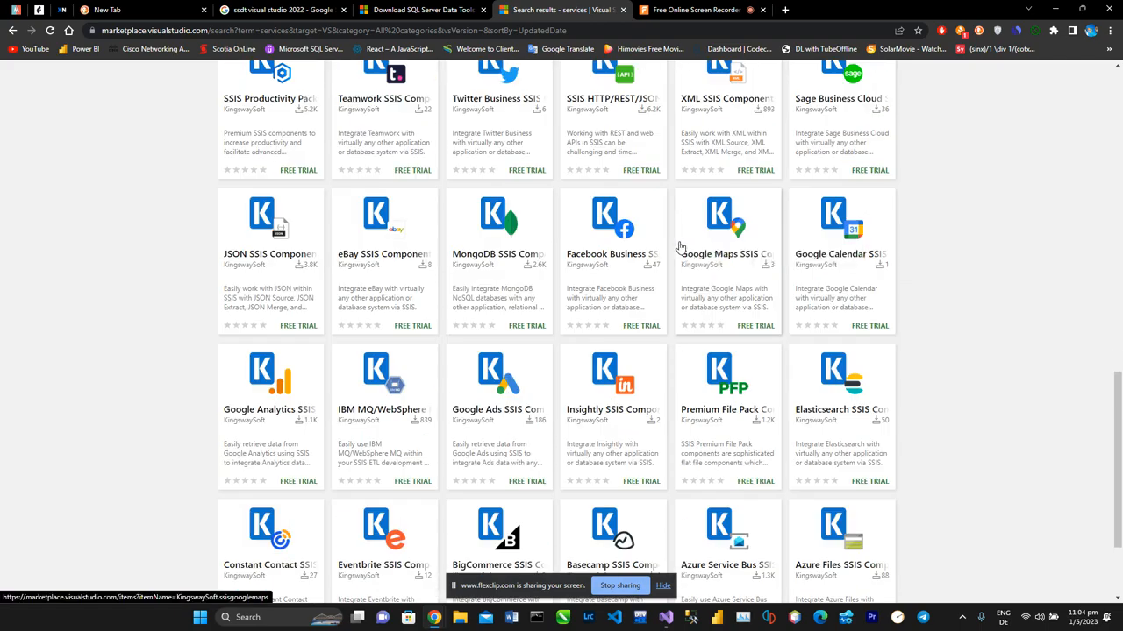
pyautogui.scroll(2, 681, 247)
pyautogui.scroll(3, 680, 247)
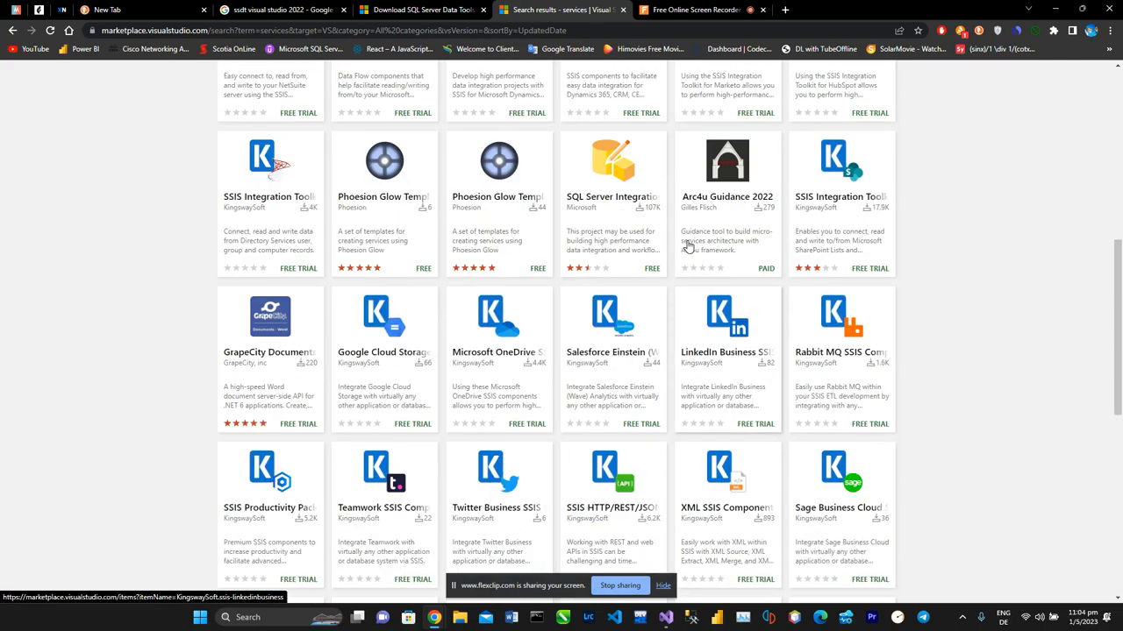
pyautogui.scroll(3, 688, 248)
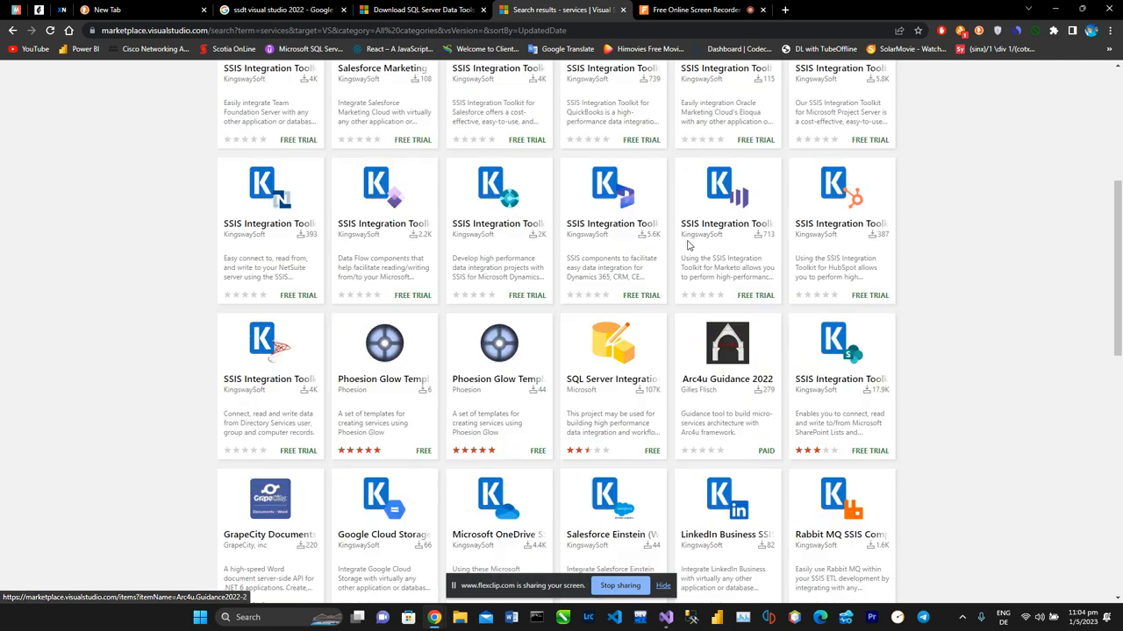
pyautogui.scroll(-1, 689, 247)
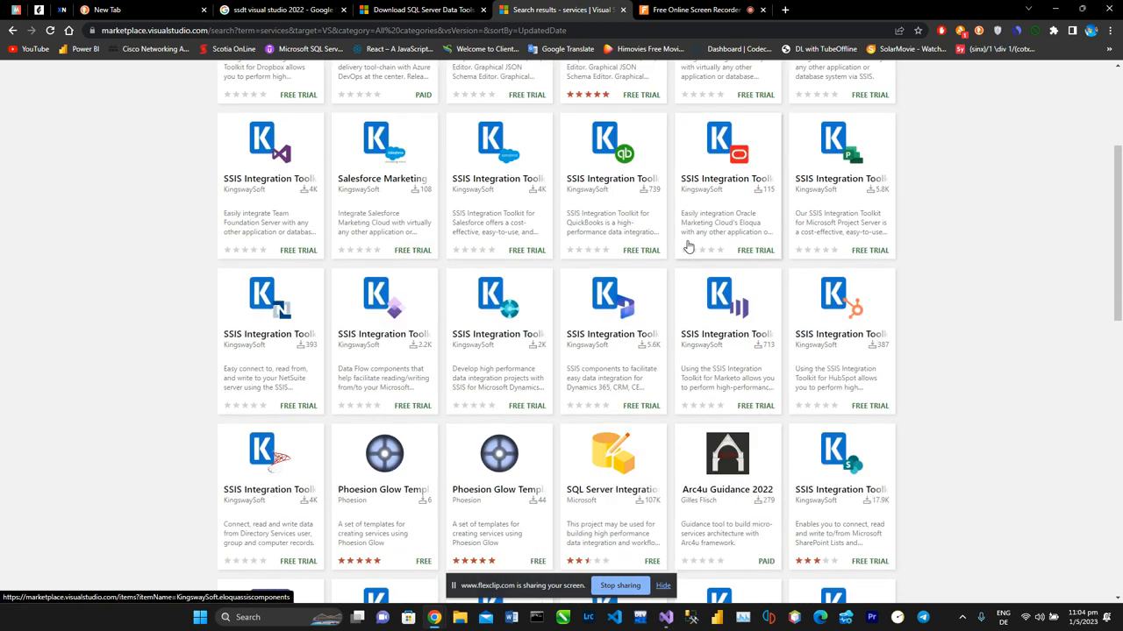
# Return to Visual Studio, leave project creation by continuing without code, and open the extension manager.
pyautogui.click(1061, 19)
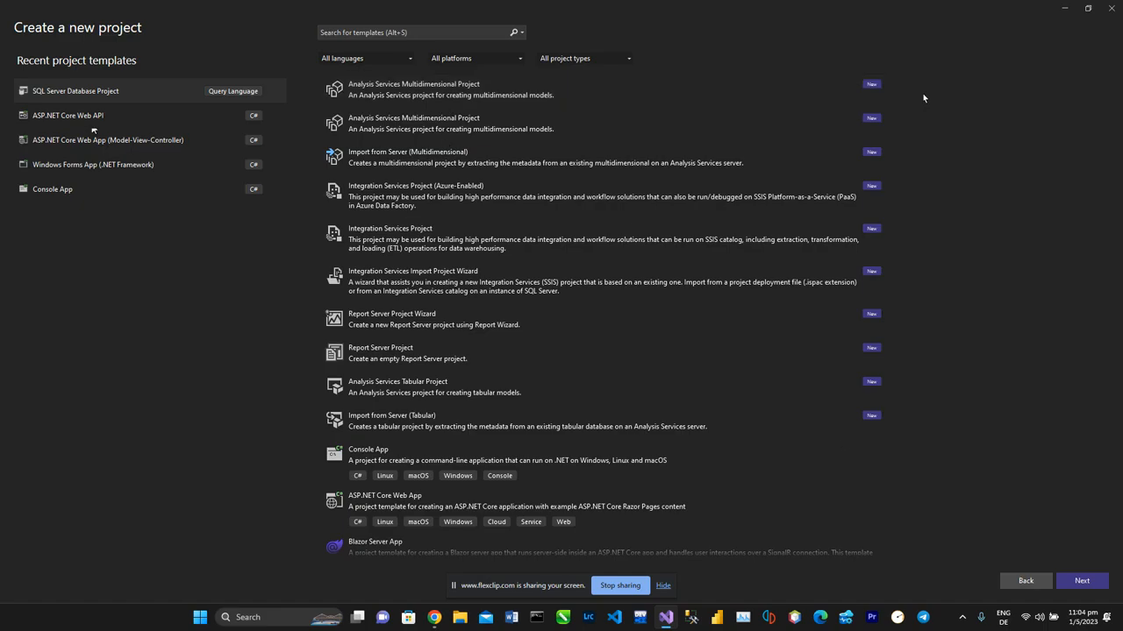
pyautogui.click(1025, 581)
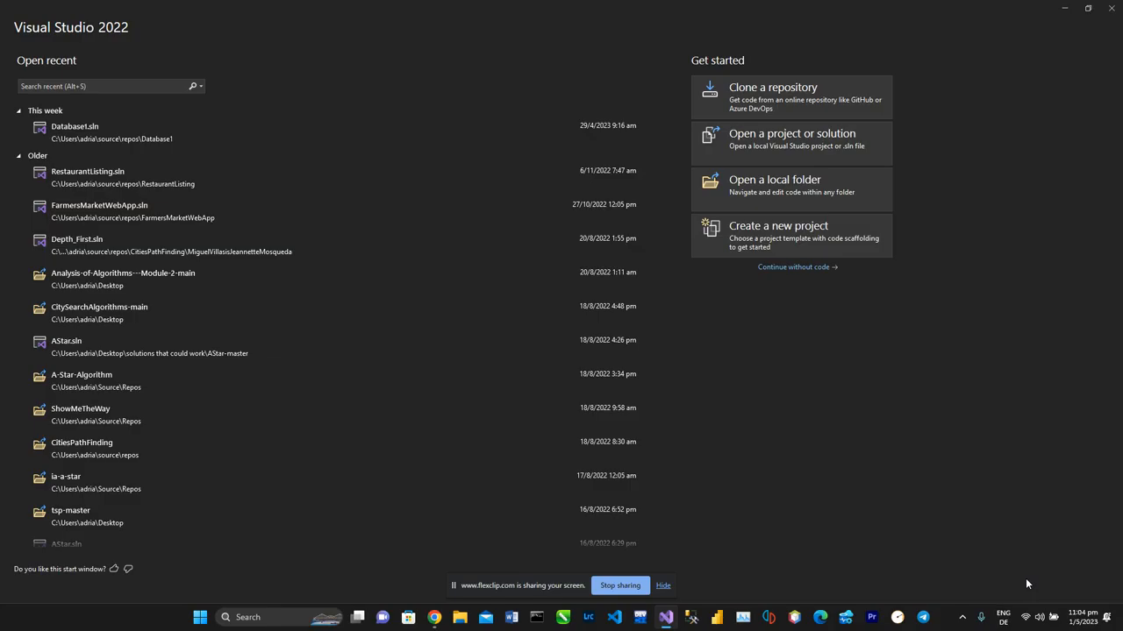
pyautogui.click(798, 267)
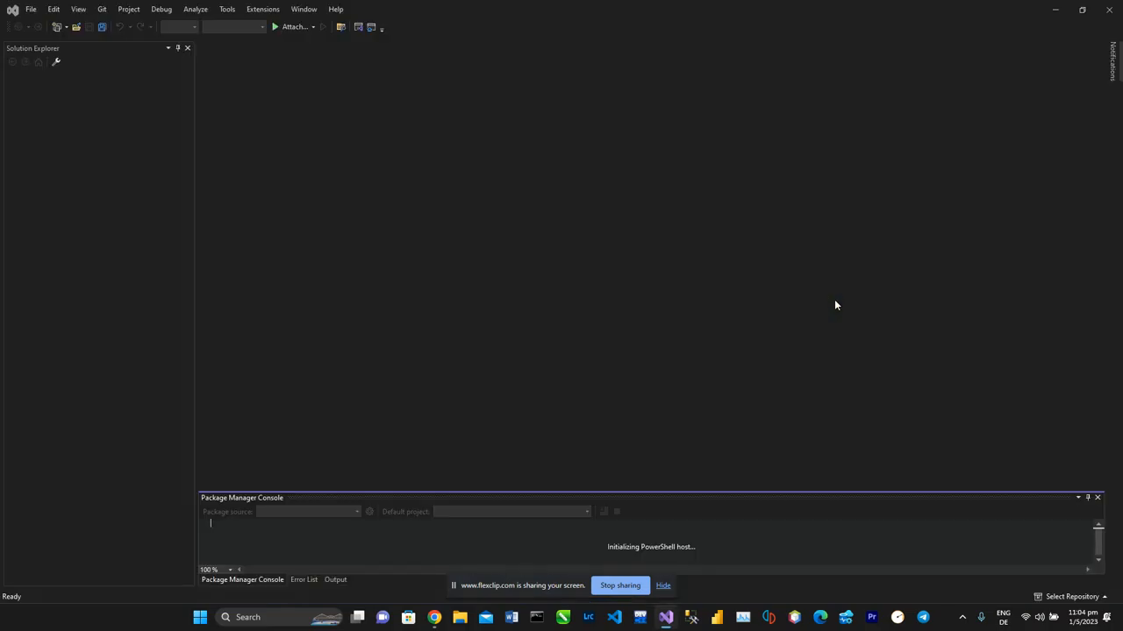
pyautogui.click(278, 10)
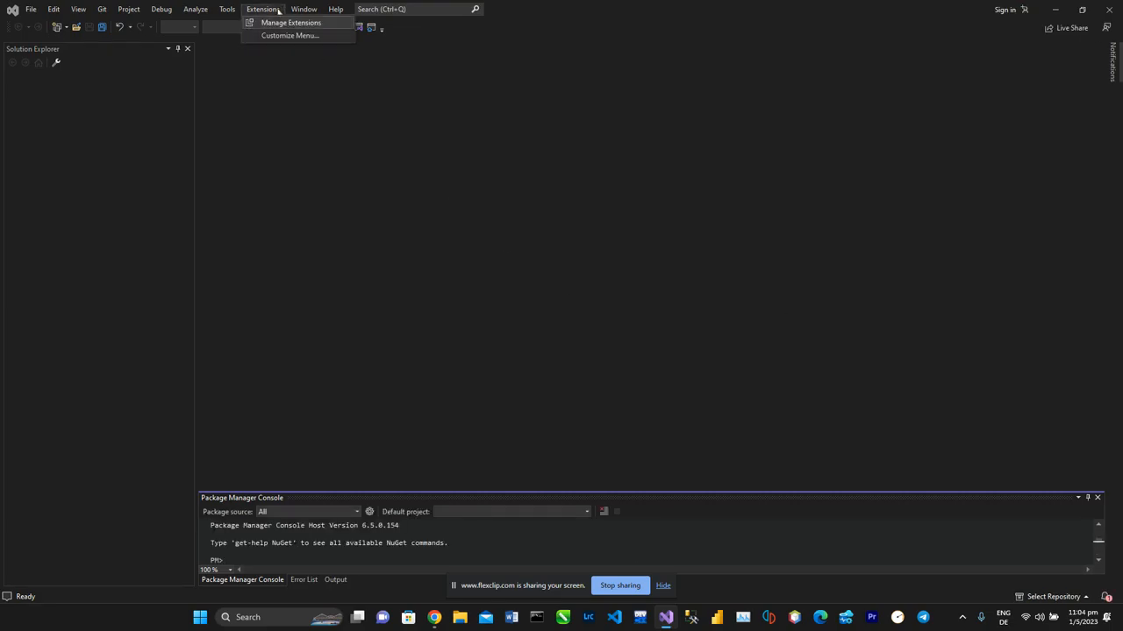
pyautogui.click(290, 22)
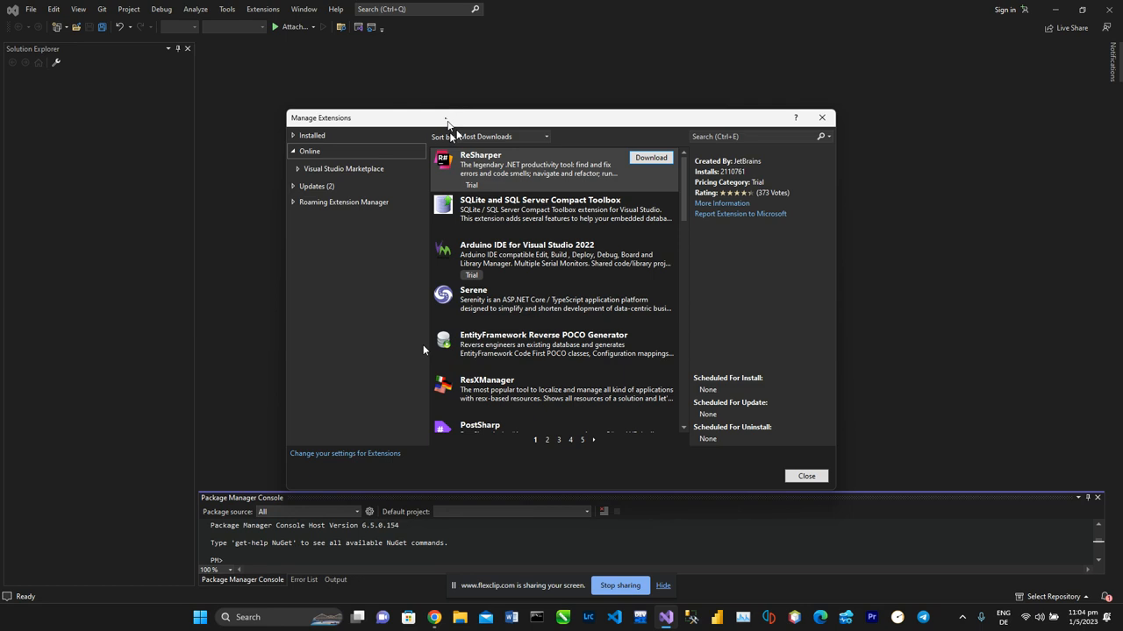
# Search the online extensions for "ssdt".
pyautogui.moveTo(448, 123); pyautogui.dragTo(453, 78)
pyautogui.click(752, 89)
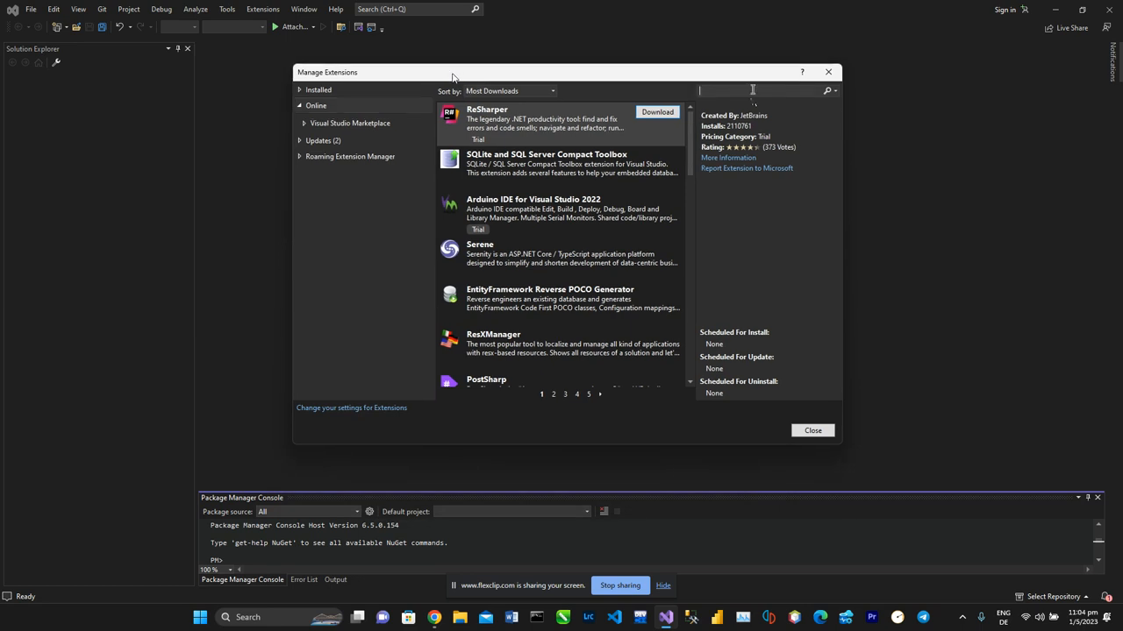
pyautogui.write('ssdt')
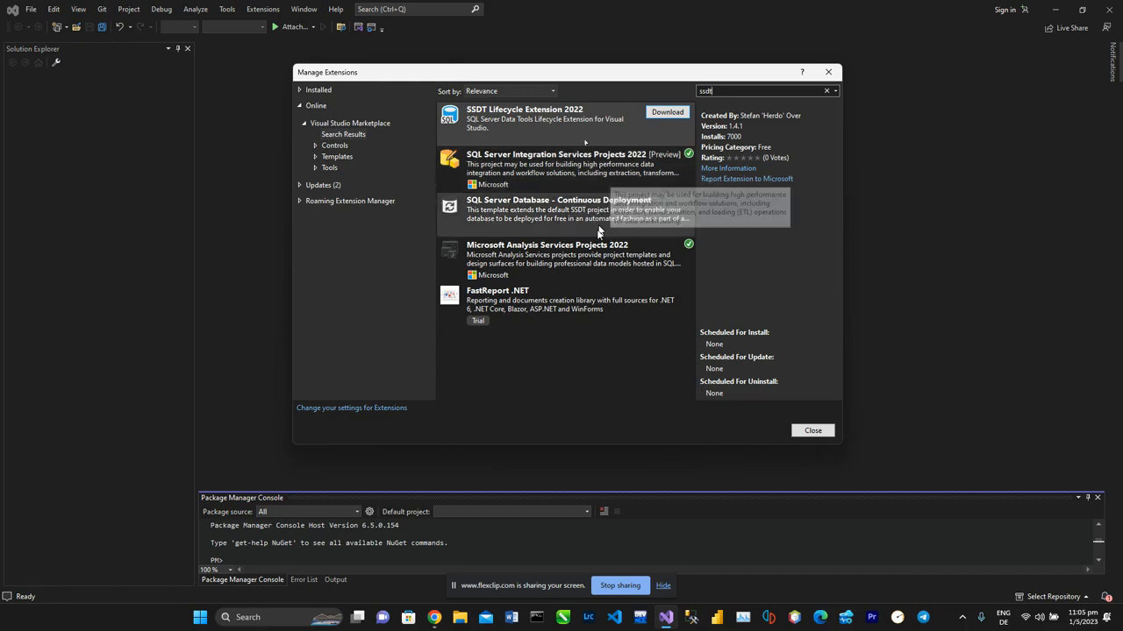
# Compare the details of SQL Server Integration Services Projects 2022 and SQL Server Database - Continuous Deployment.
pyautogui.click(574, 176)
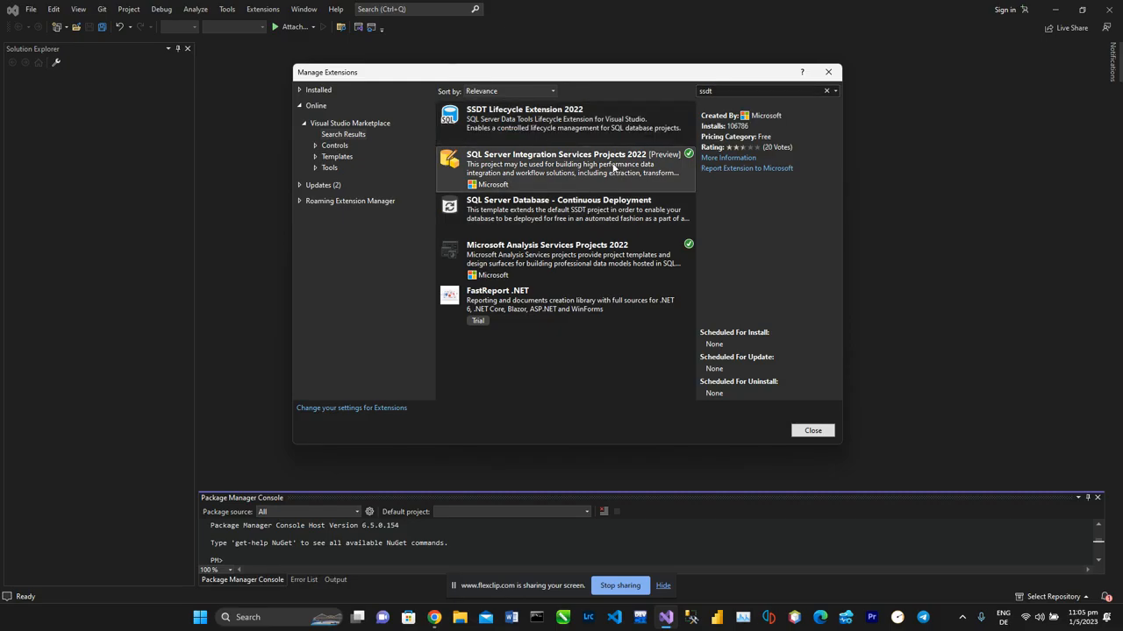
pyautogui.click(551, 213)
pyautogui.click(594, 160)
pyautogui.click(593, 212)
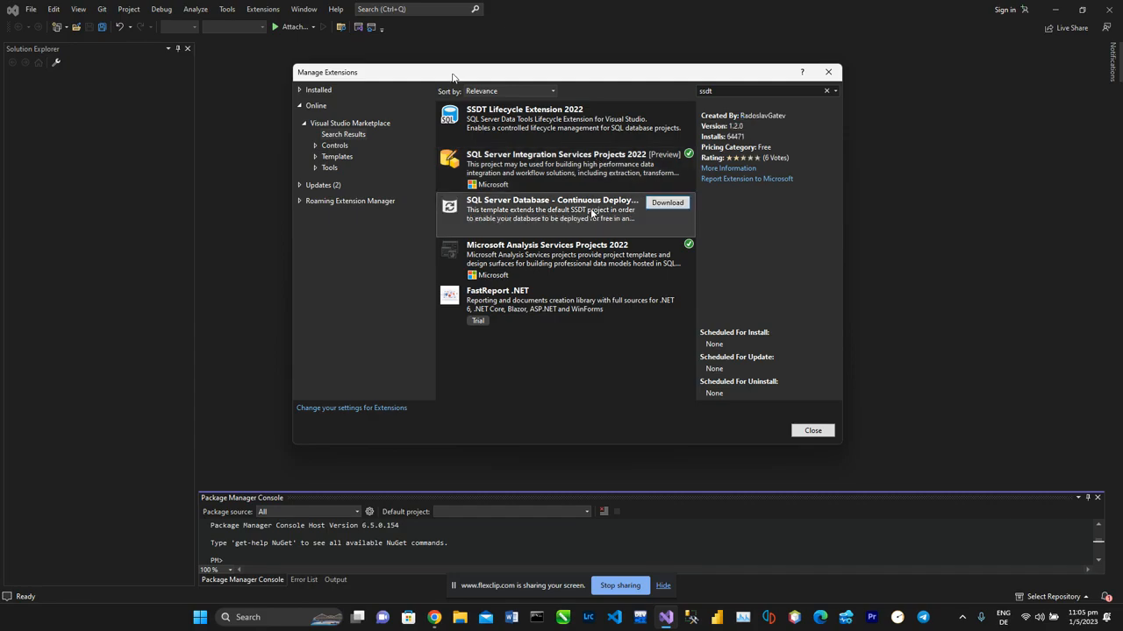
pyautogui.click(647, 162)
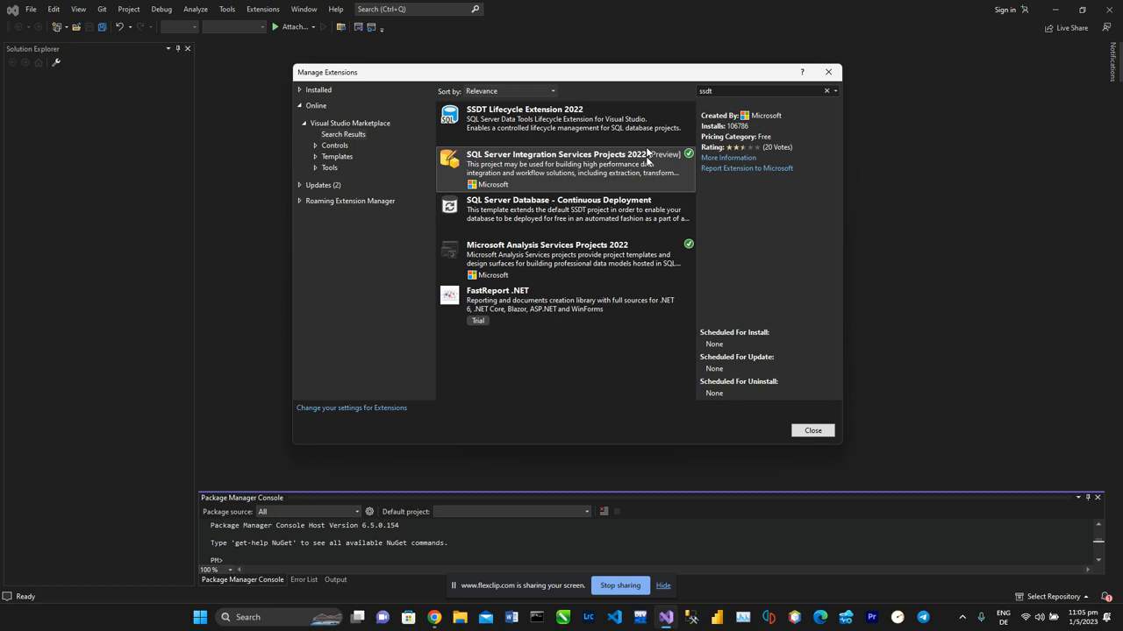
pyautogui.click(635, 219)
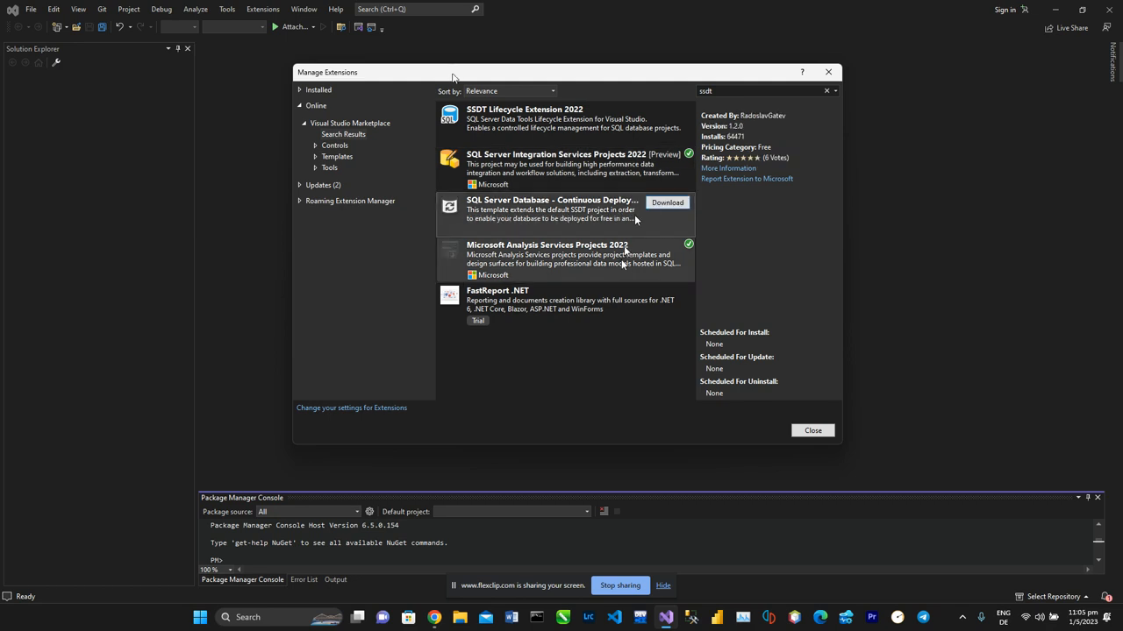
pyautogui.click(587, 178)
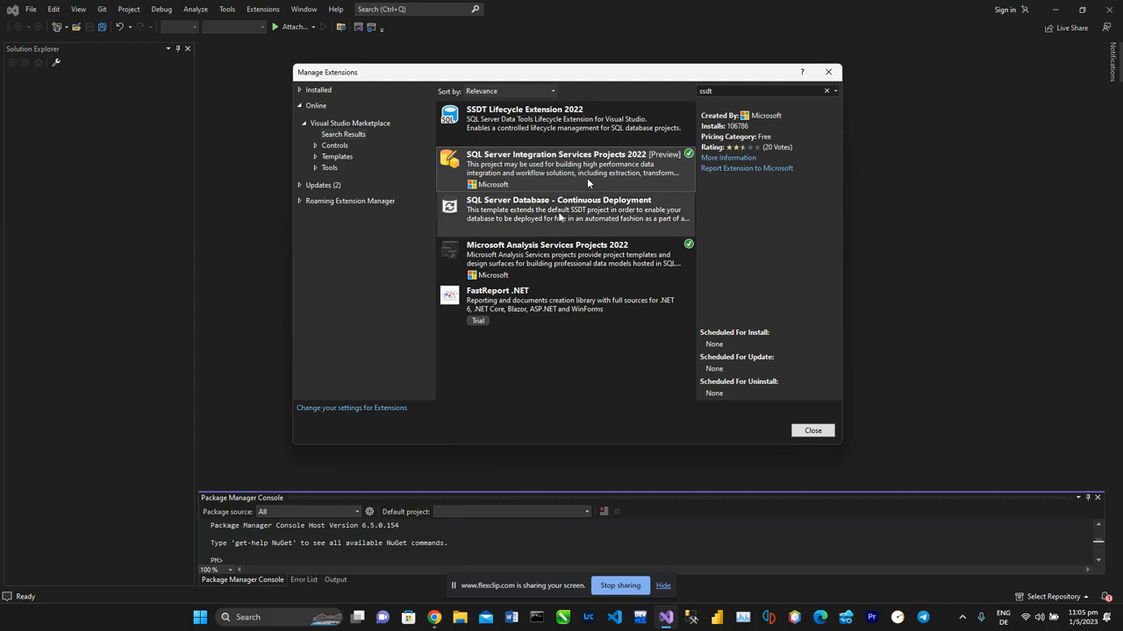
# Download the SQL Server Database - Continuous Deployment extension to schedule its installation, and close the extension manager.
pyautogui.click(558, 211)
pyautogui.click(663, 211)
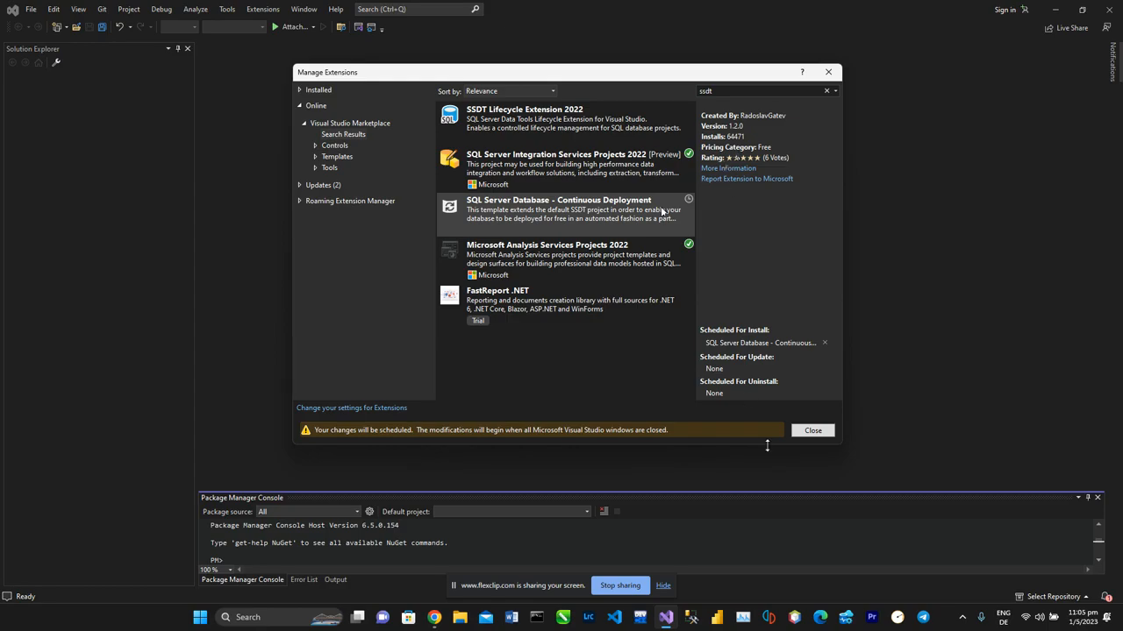
pyautogui.click(812, 430)
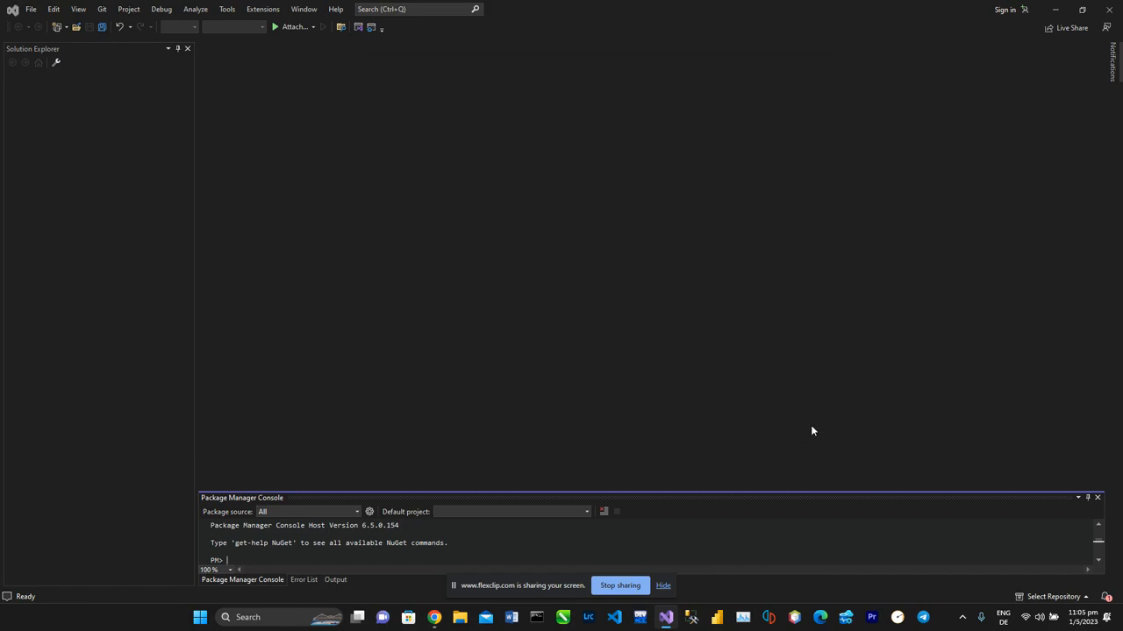
# Reopen the extension manager, search the online extensions for "ssis", and look through the results.
pyautogui.click(260, 10)
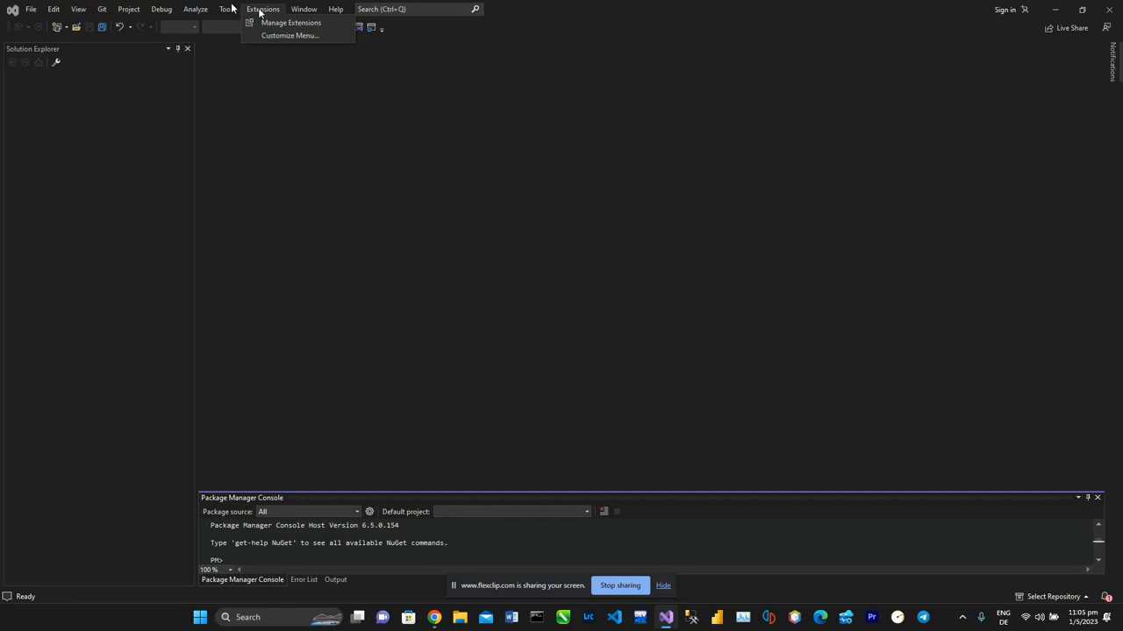
pyautogui.click(263, 22)
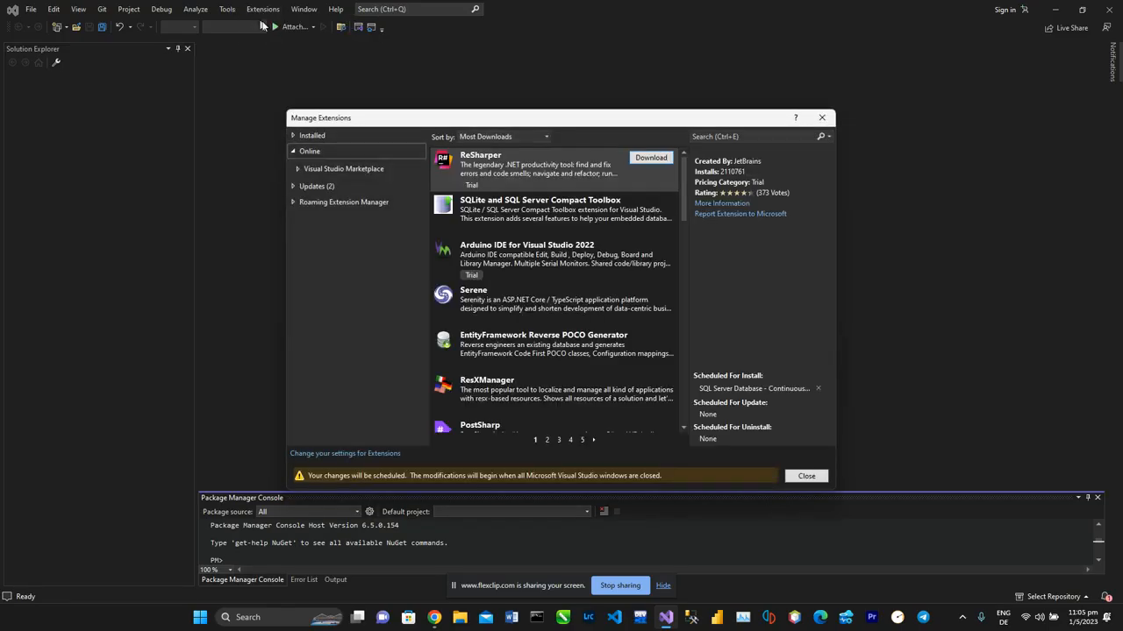
pyautogui.click(751, 136)
pyautogui.write('ss')
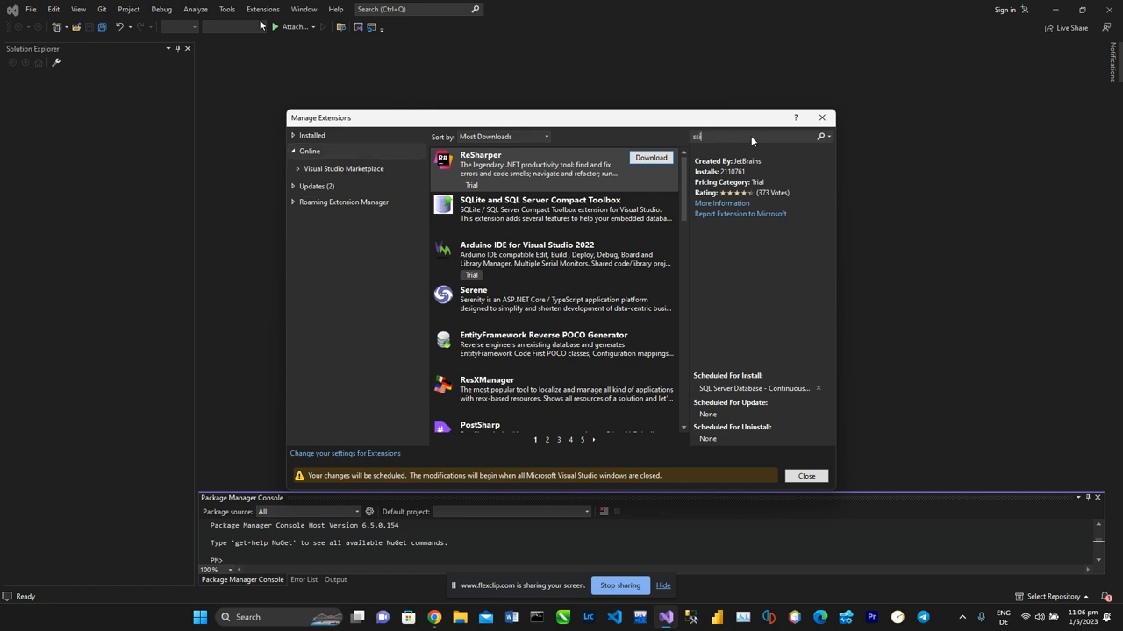
pyautogui.write('is')
pyautogui.press('Return')
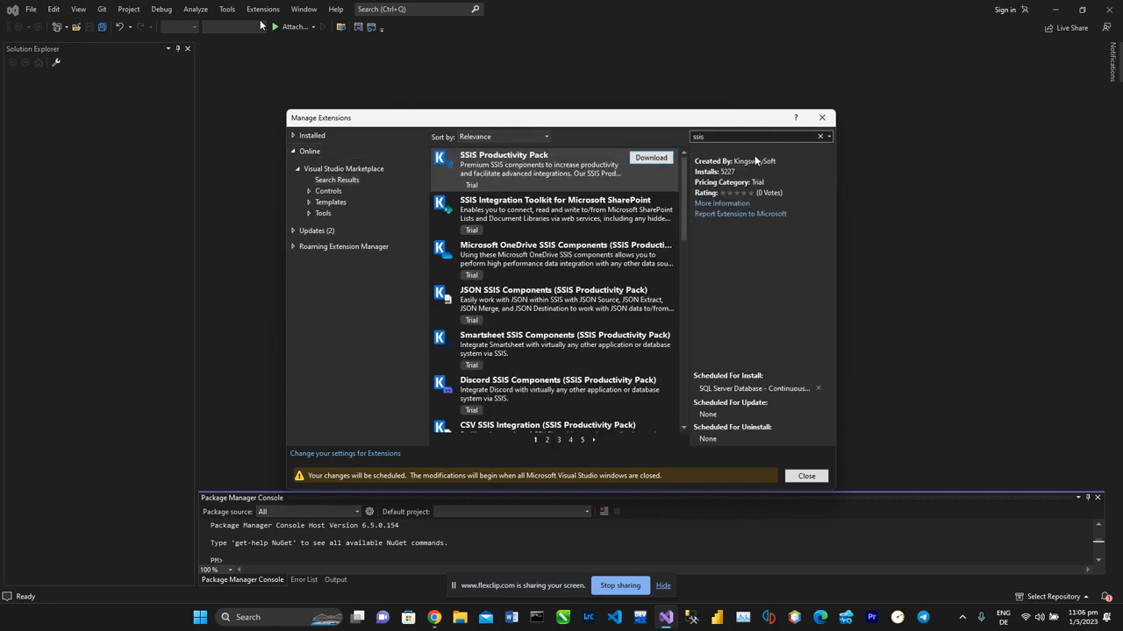
pyautogui.scroll(-5, 583, 300)
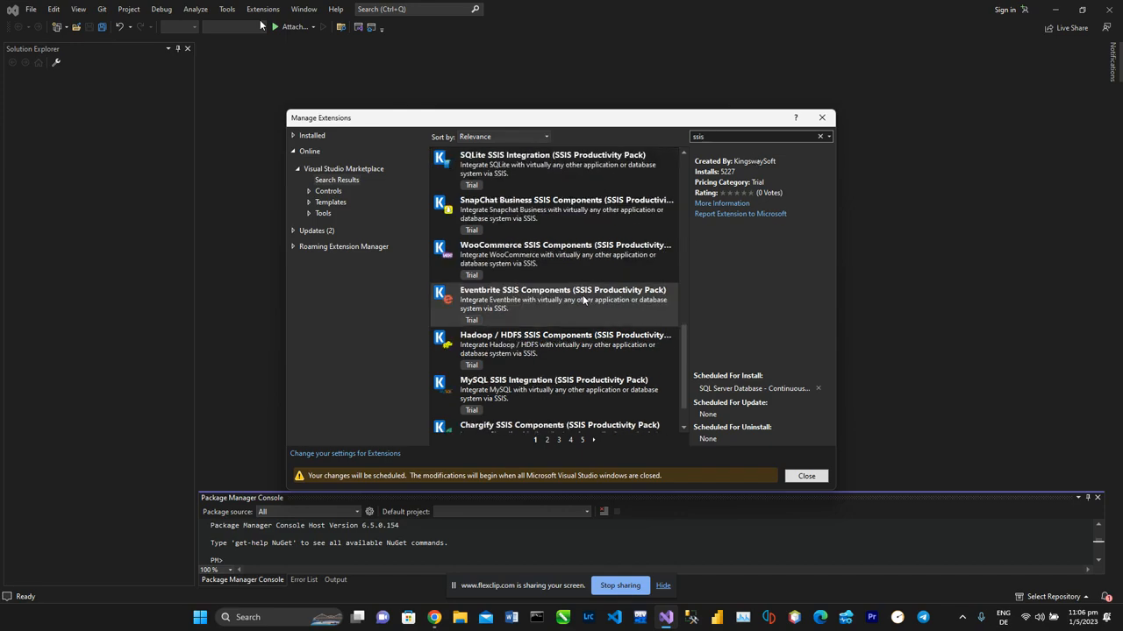
pyautogui.scroll(5, 584, 300)
pyautogui.scroll(-5, 592, 299)
pyautogui.scroll(4, 644, 215)
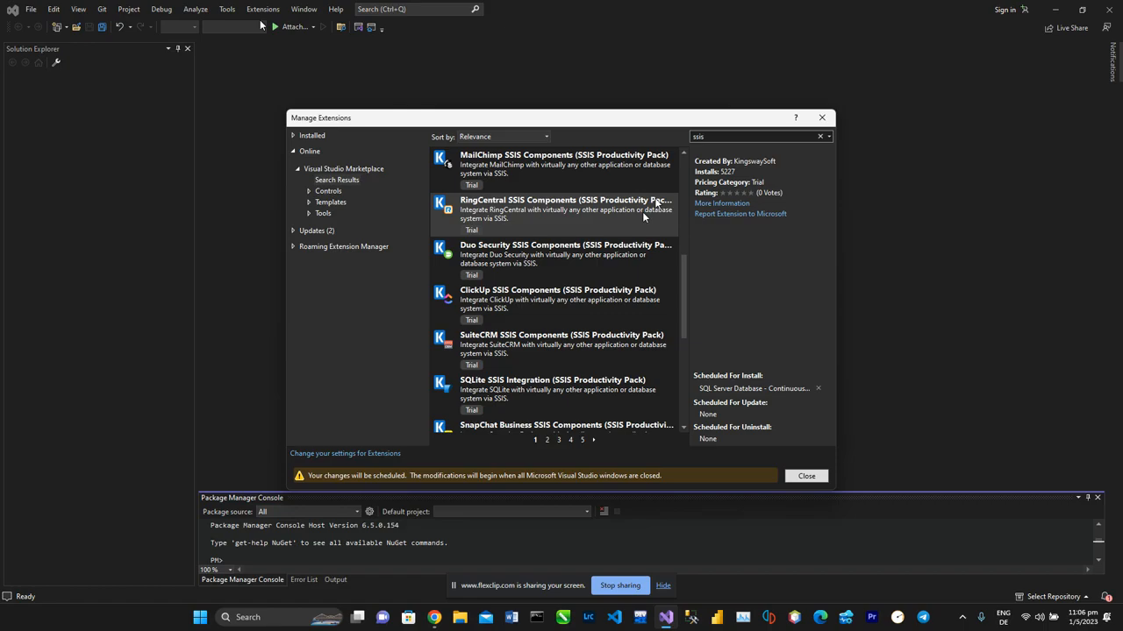
# Search the online extensions for "ssdt" and download SSDT Lifecycle Extension 2022 to schedule its installation.
pyautogui.doubleClick(700, 137)
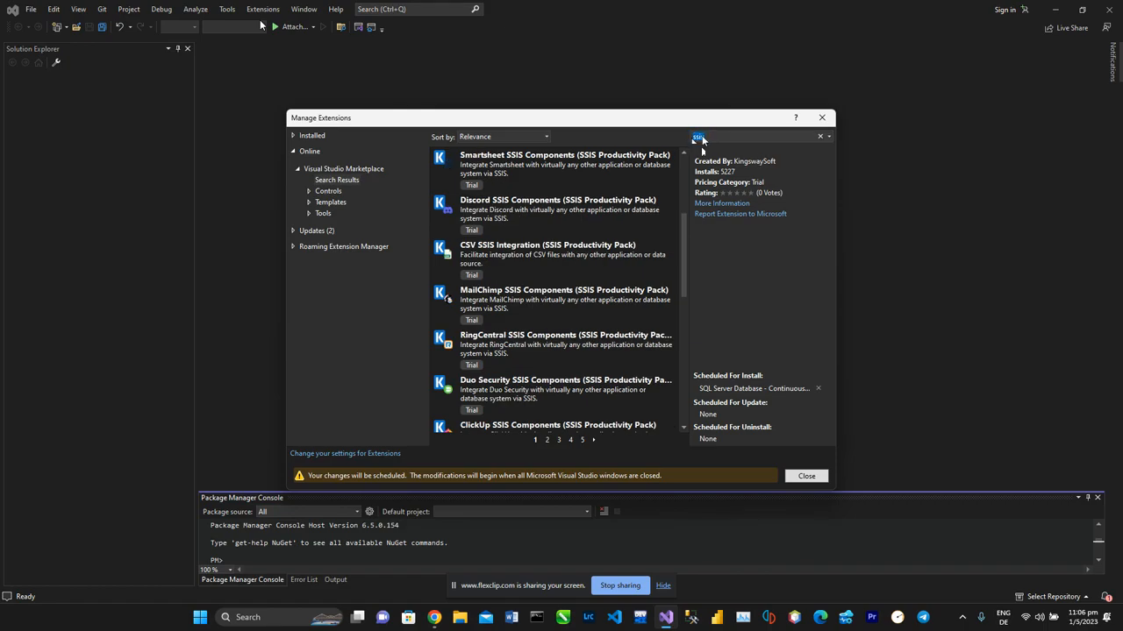
pyautogui.write('ssdt')
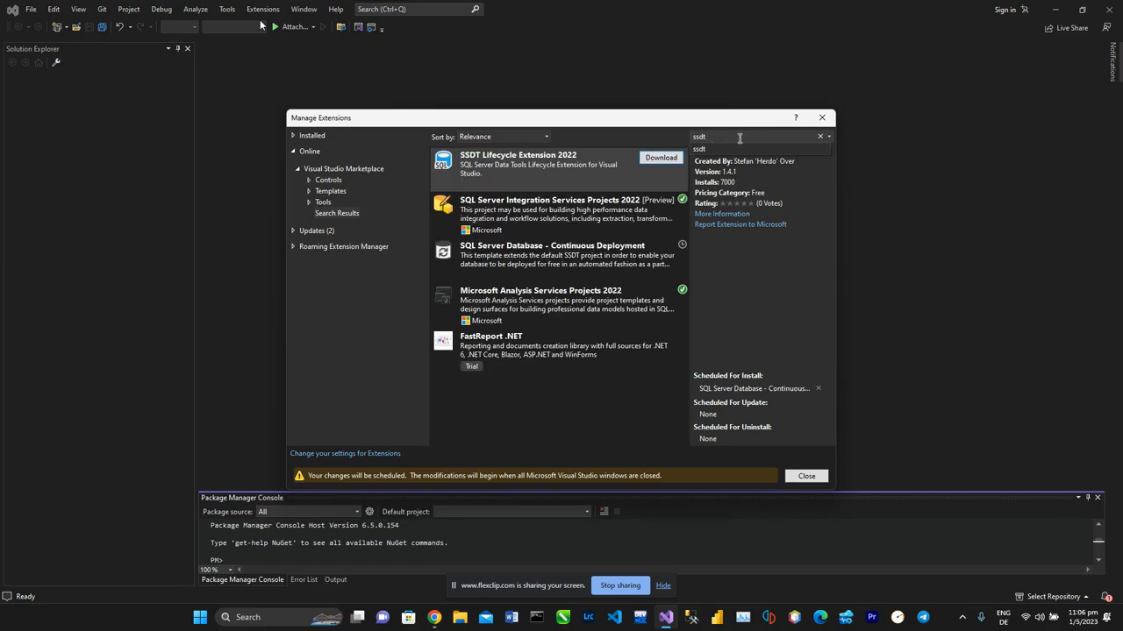
pyautogui.click(652, 159)
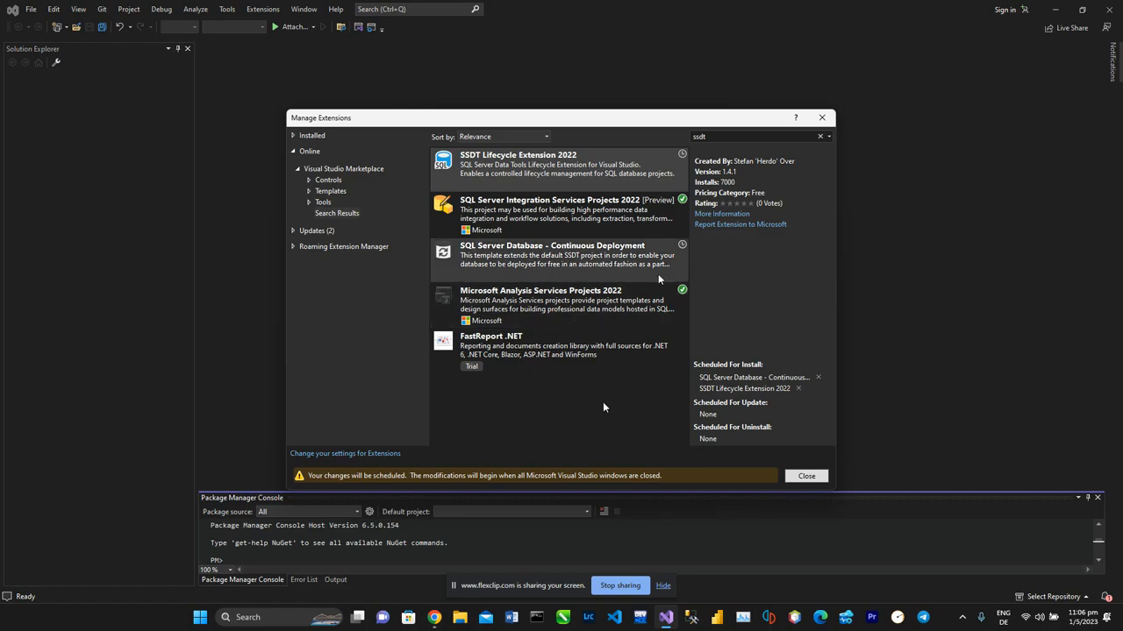
# Check SQL Server Integration Services Projects 2022 and Microsoft Analysis Services Projects 2022, and switch to Chrome's Marketplace search results.
pyautogui.click(614, 235)
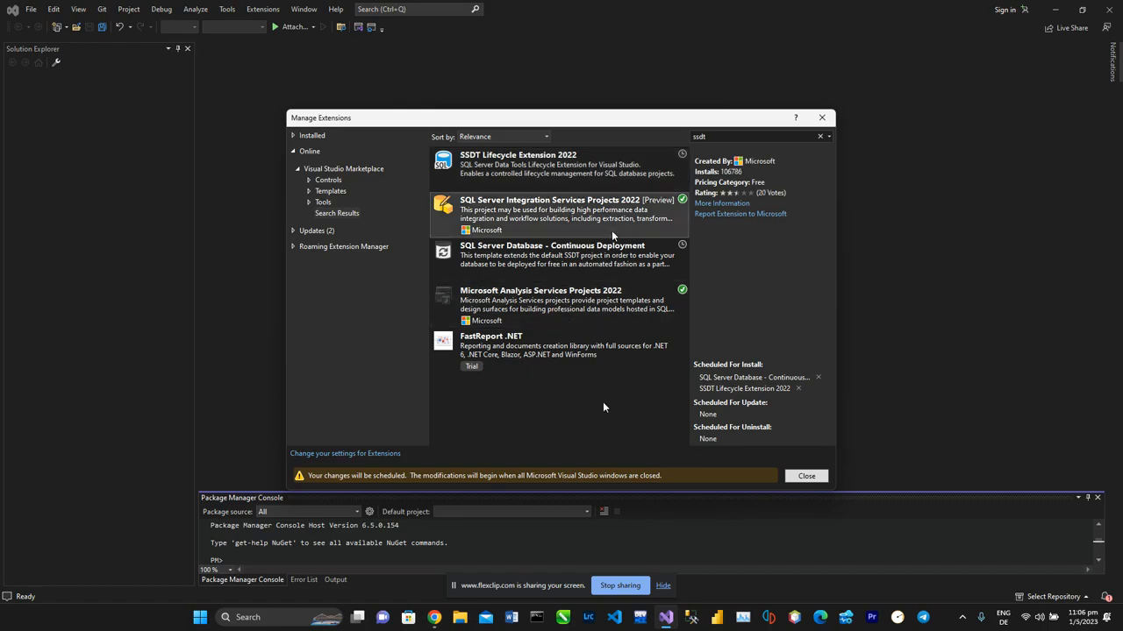
pyautogui.click(587, 320)
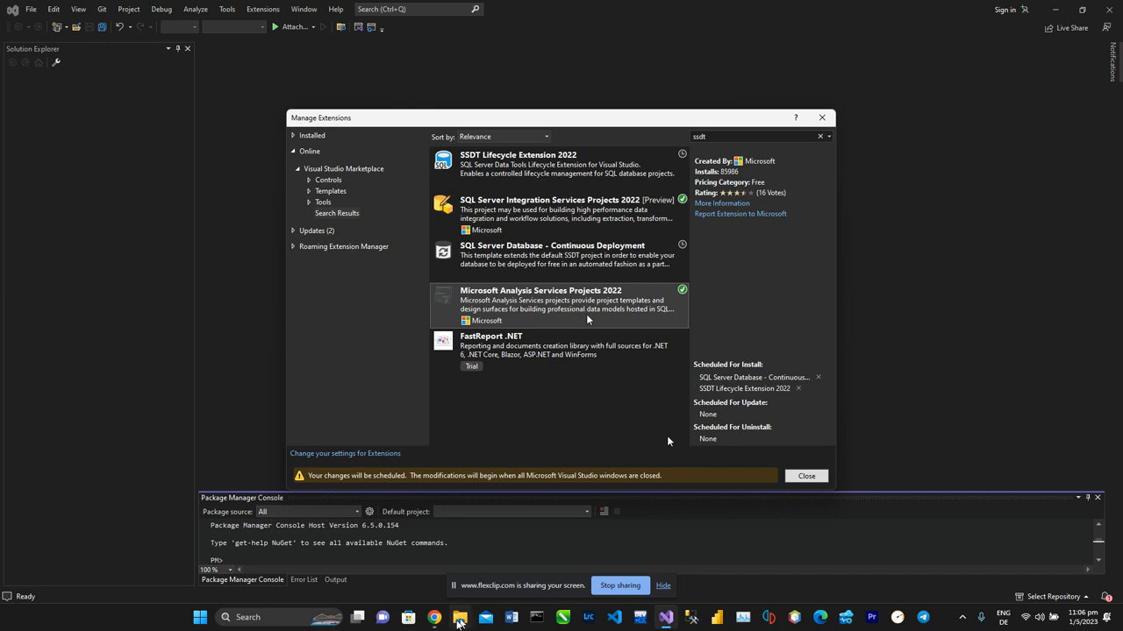
pyautogui.moveTo(434, 618)
pyautogui.click(396, 587)
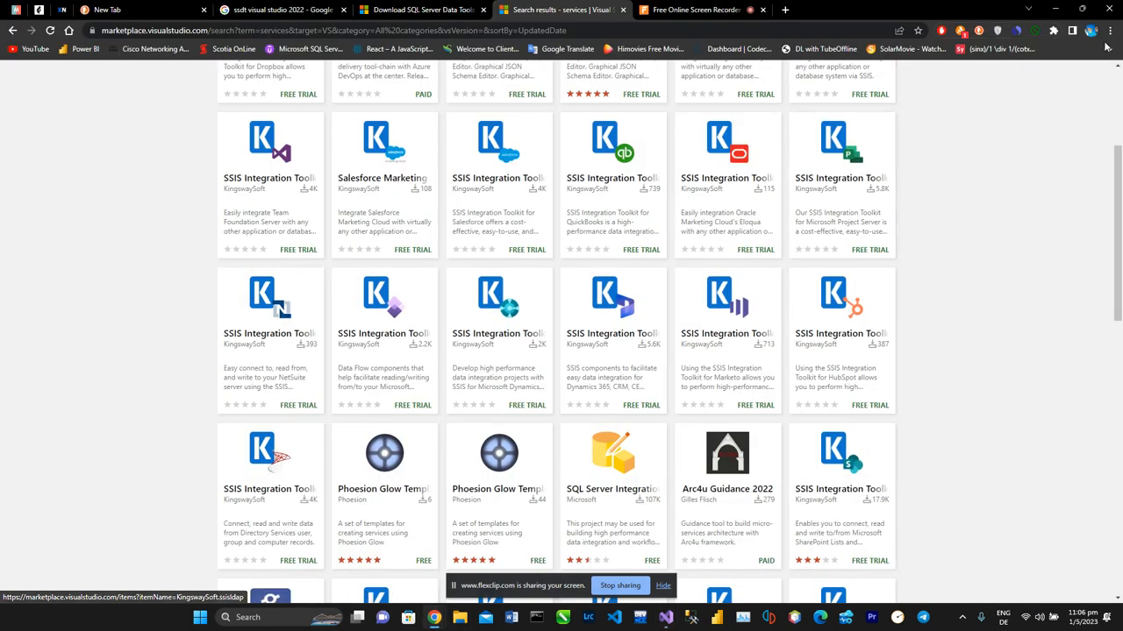
# Open the Downloads folder in File Explorer, launch the Microsoft.DataTools.AnalysisServices (1).vsix installer, and cancel it.
pyautogui.click(459, 618)
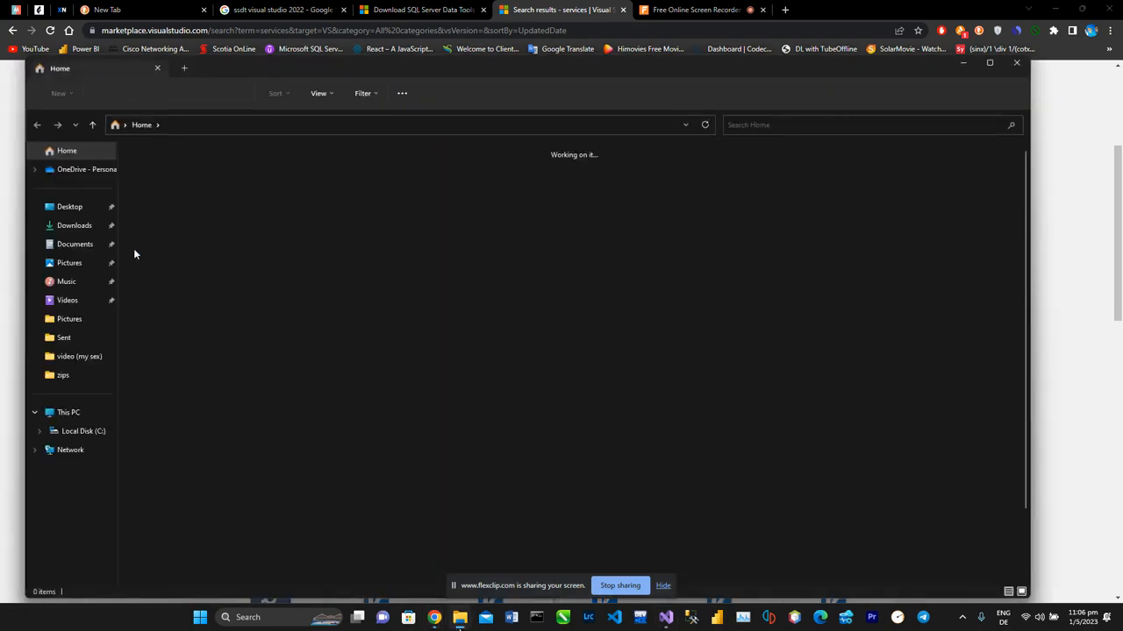
pyautogui.click(75, 228)
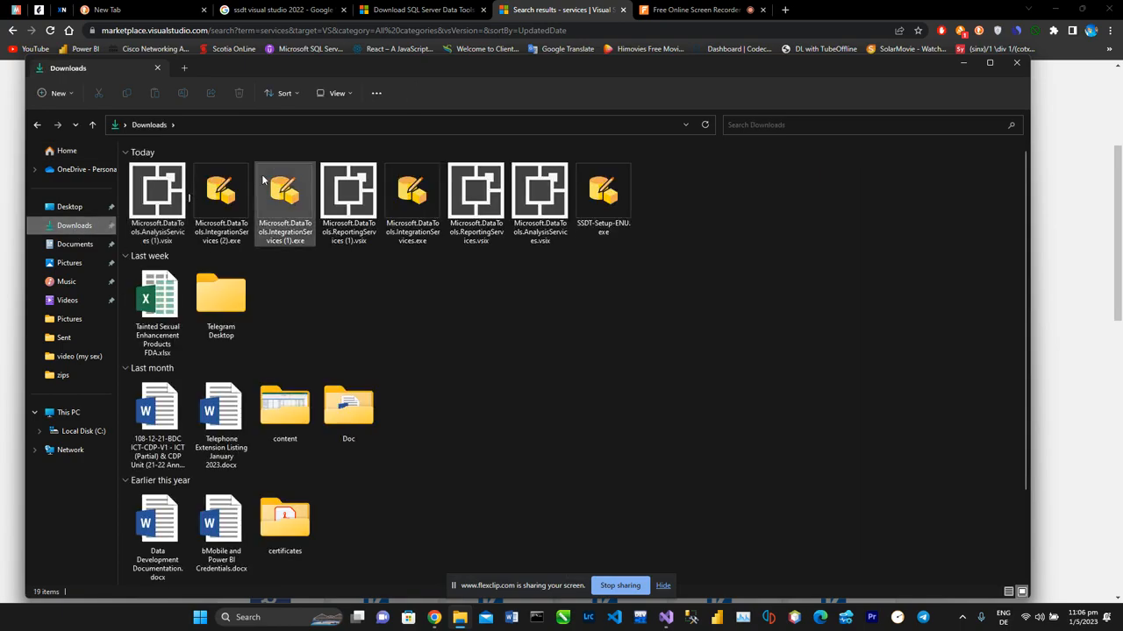
pyautogui.click(156, 221)
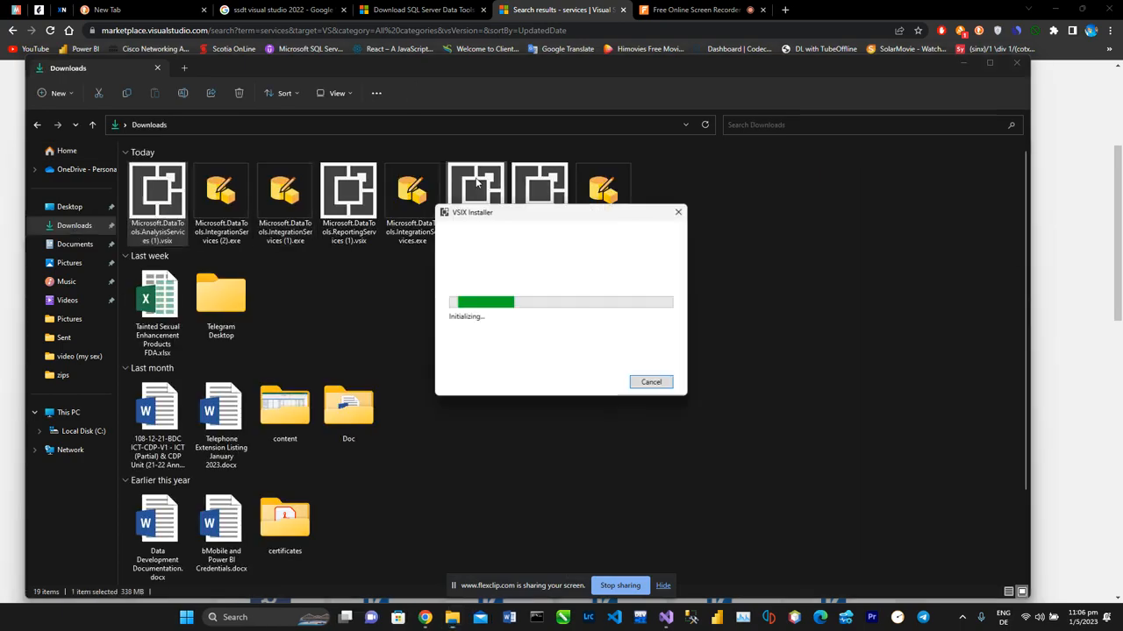
pyautogui.click(649, 382)
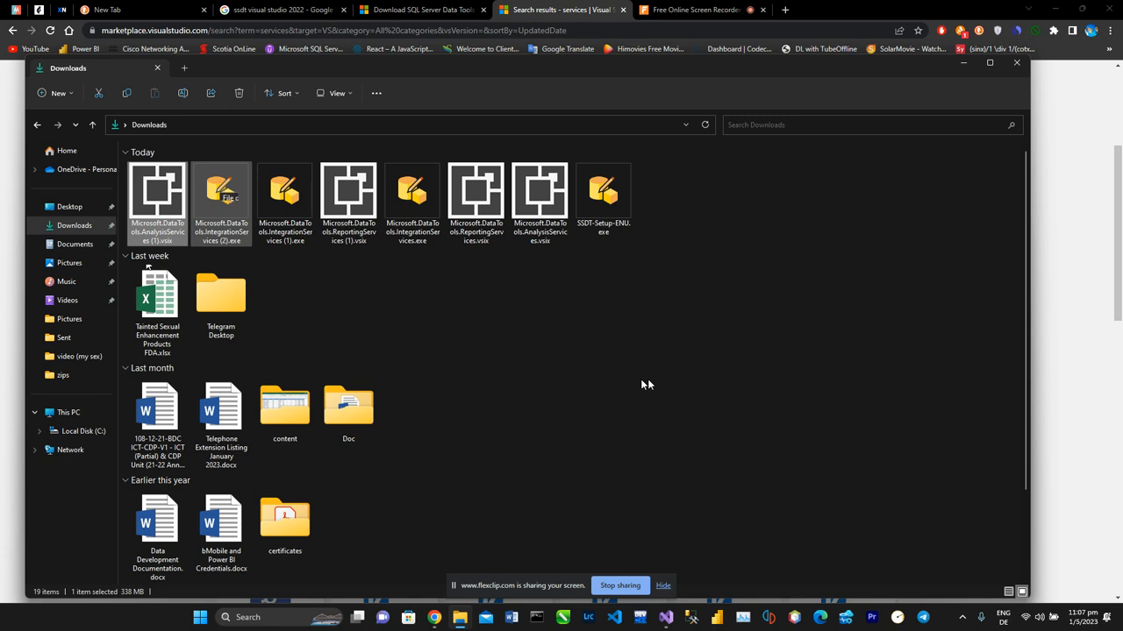
# Locate the downloaded Integration Services and Reporting Services installers, and minimize File Explorer.
pyautogui.click(221, 188)
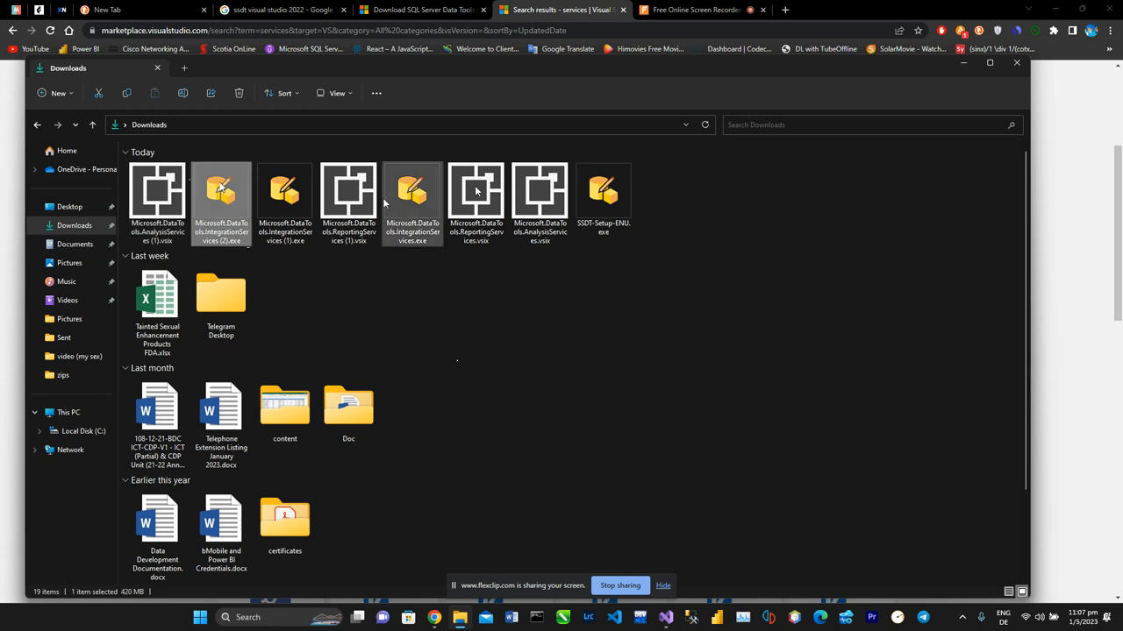
pyautogui.click(471, 201)
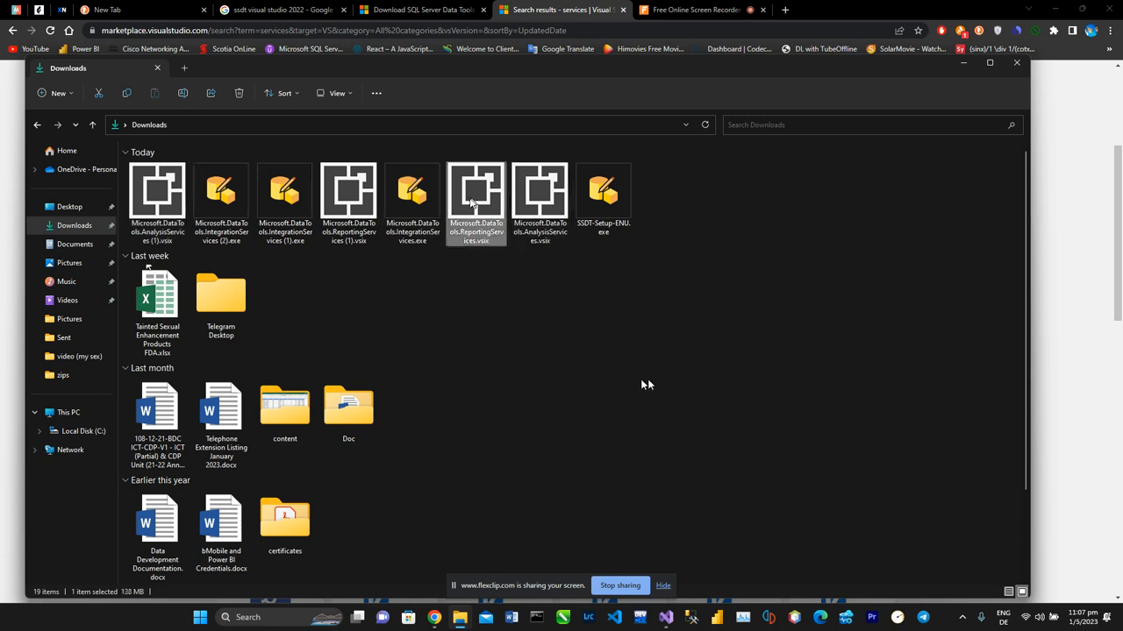
pyautogui.click(964, 64)
# Review the SSDT download documentation in Chrome, covering the Analysis, Integration and Reporting Services links, supported SQL versions and offline installation.
pyautogui.click(454, 11)
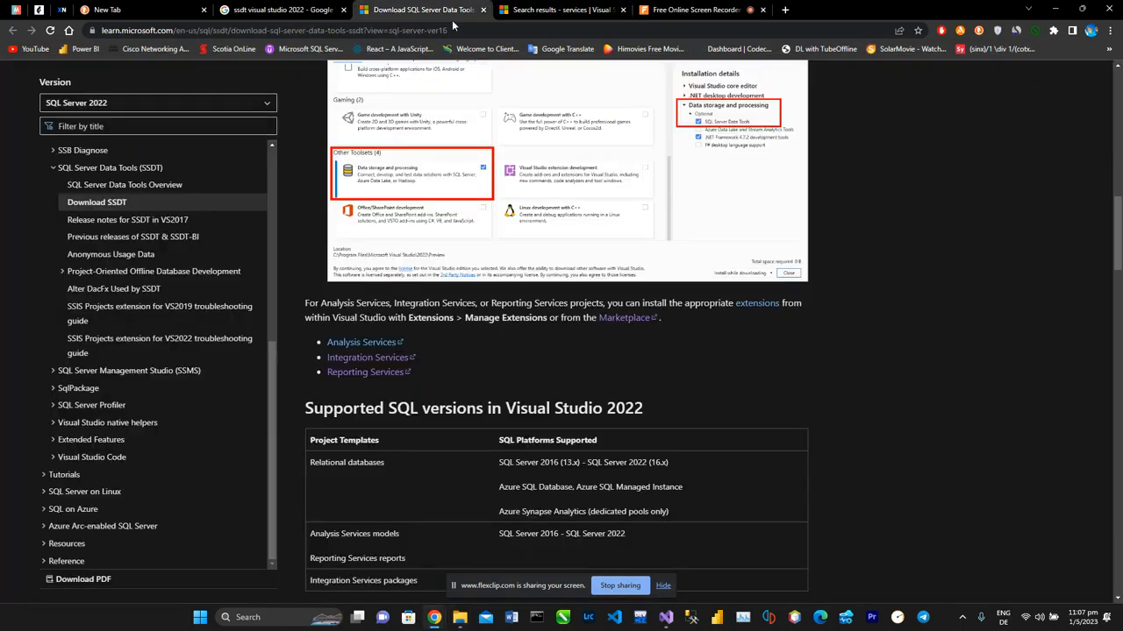
pyautogui.moveTo(430, 376); pyautogui.dragTo(318, 343)
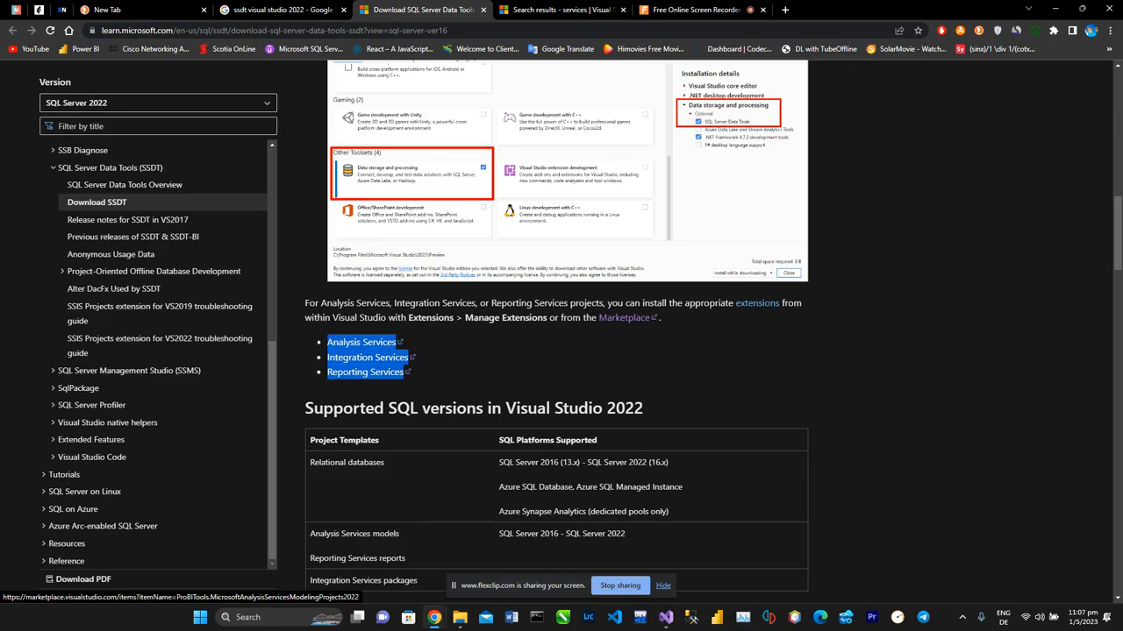
pyautogui.click(500, 349)
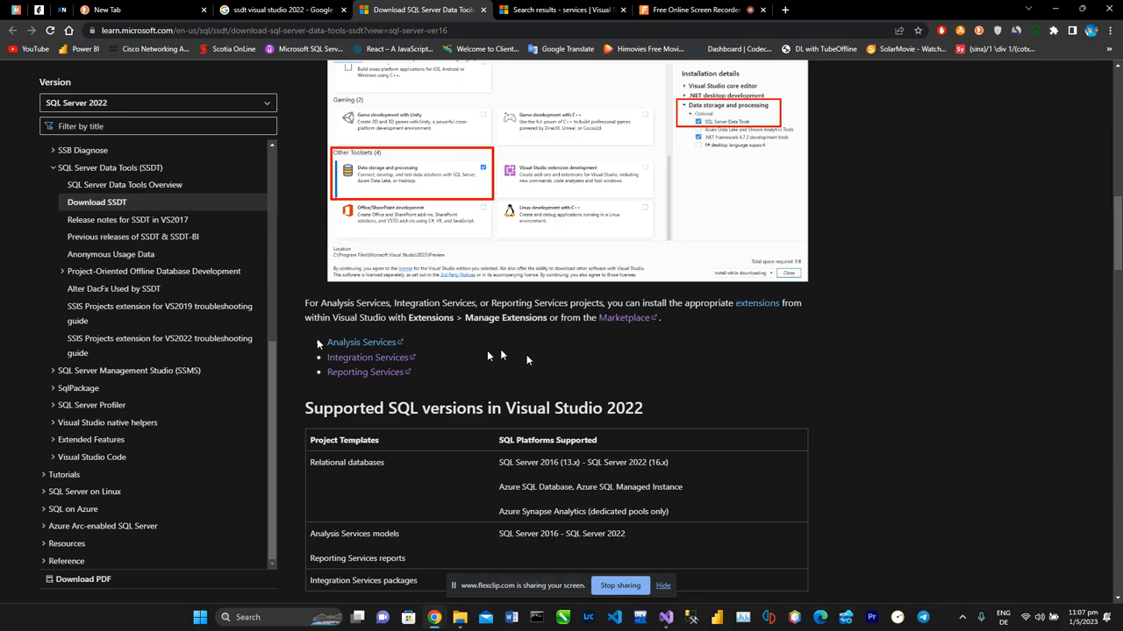
pyautogui.scroll(-4, 500, 350)
pyautogui.scroll(4, 493, 347)
pyautogui.scroll(-3, 504, 346)
pyautogui.scroll(4, 505, 336)
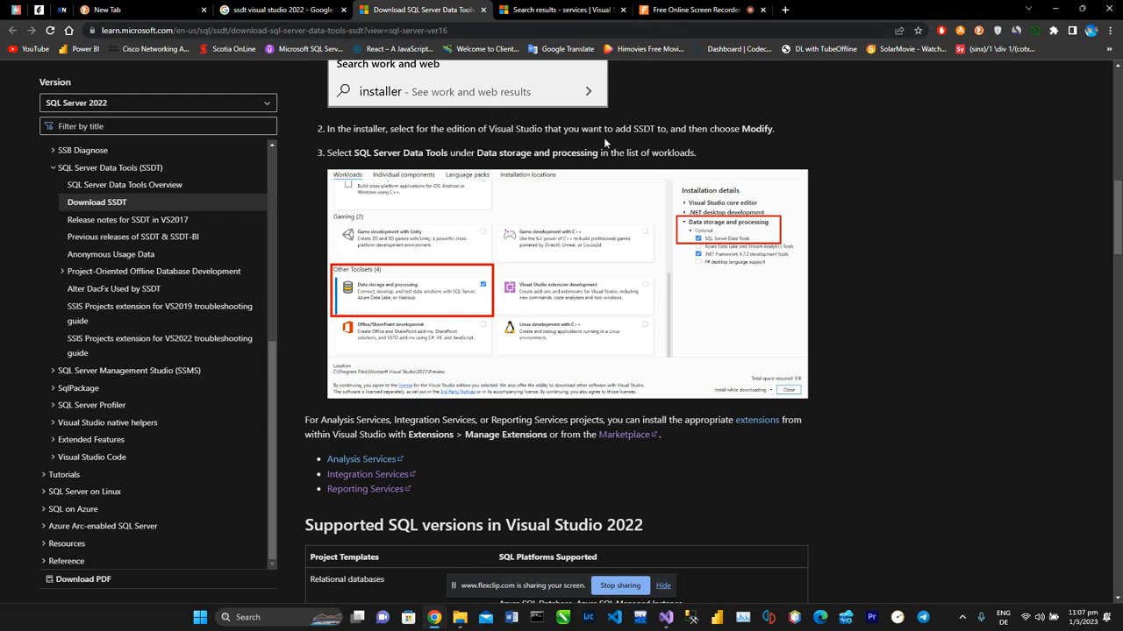
pyautogui.scroll(-13, 515, 280)
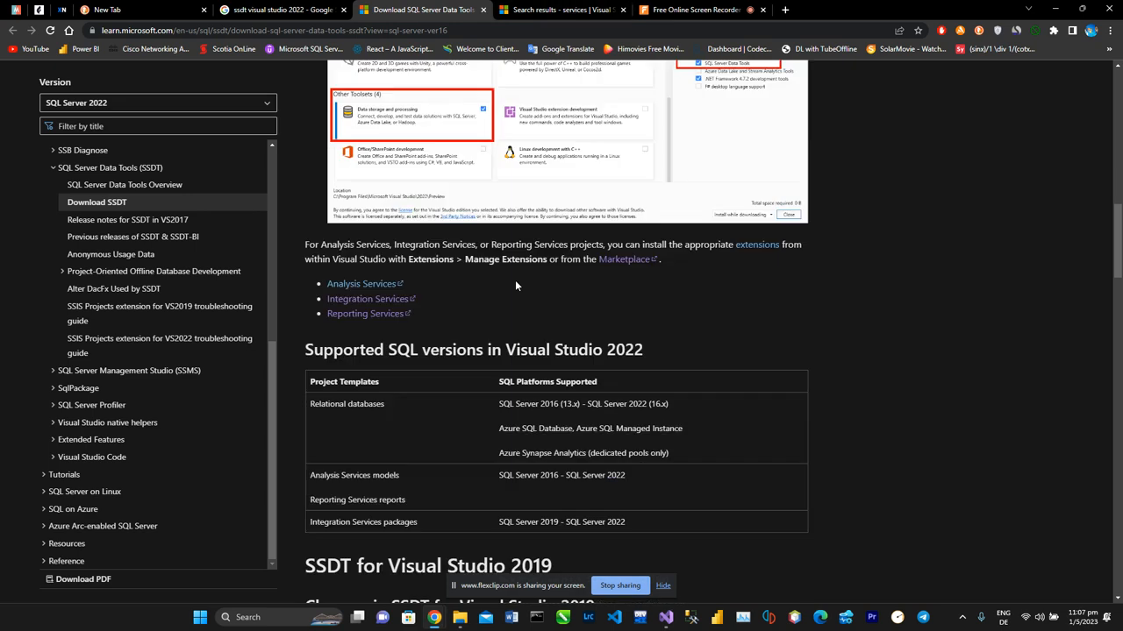
pyautogui.scroll(-3, 498, 268)
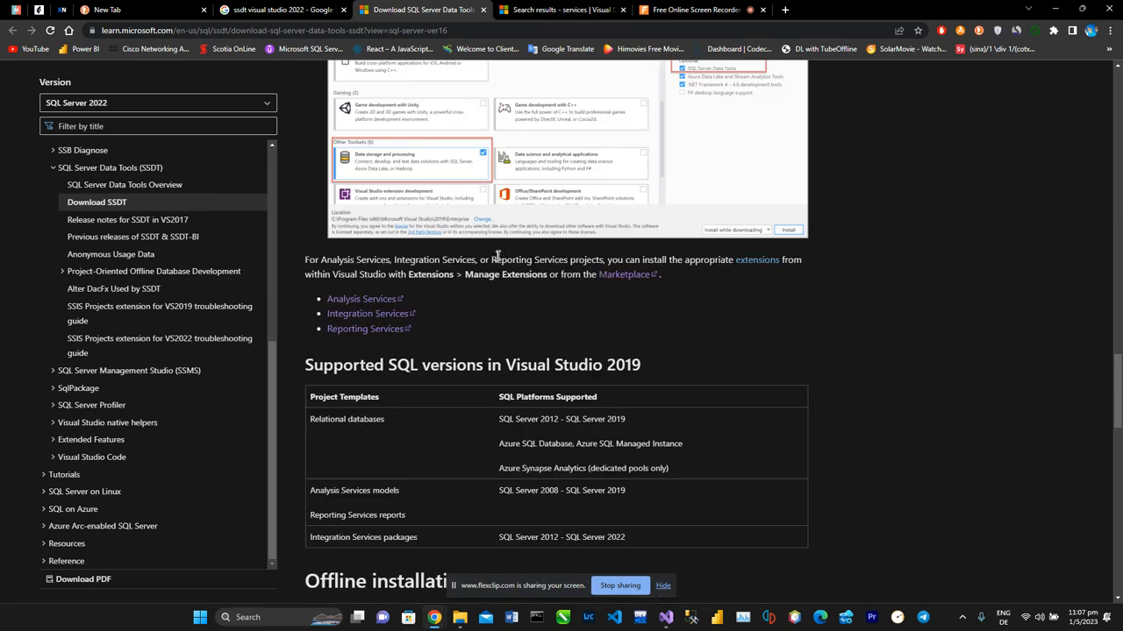
pyautogui.scroll(-6, 500, 241)
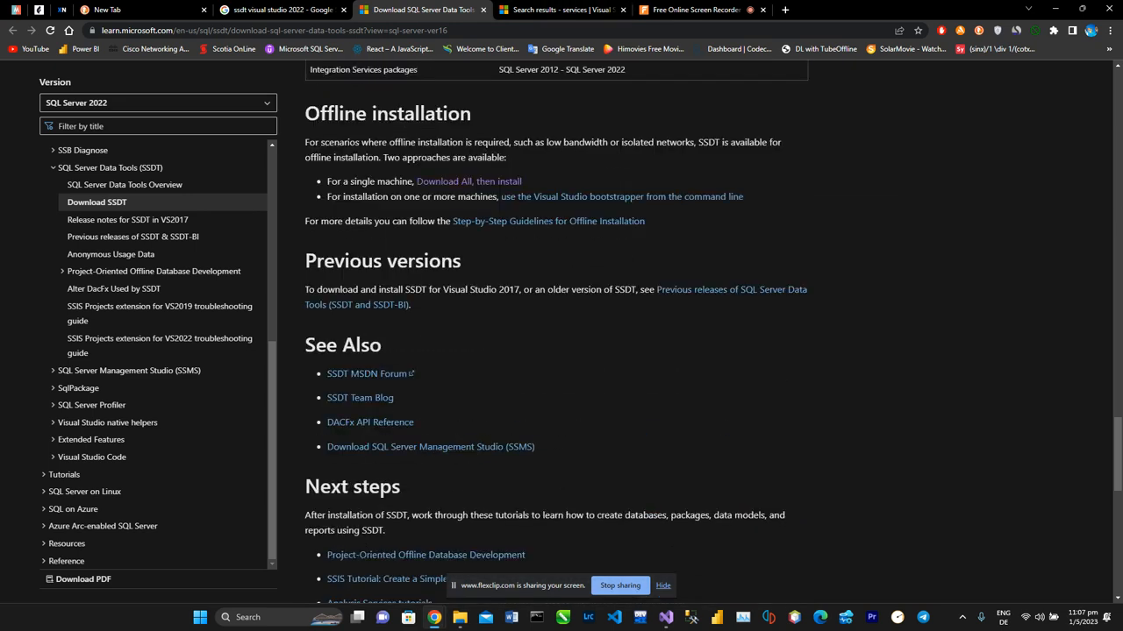
pyautogui.scroll(-4, 501, 233)
pyautogui.scroll(3, 503, 202)
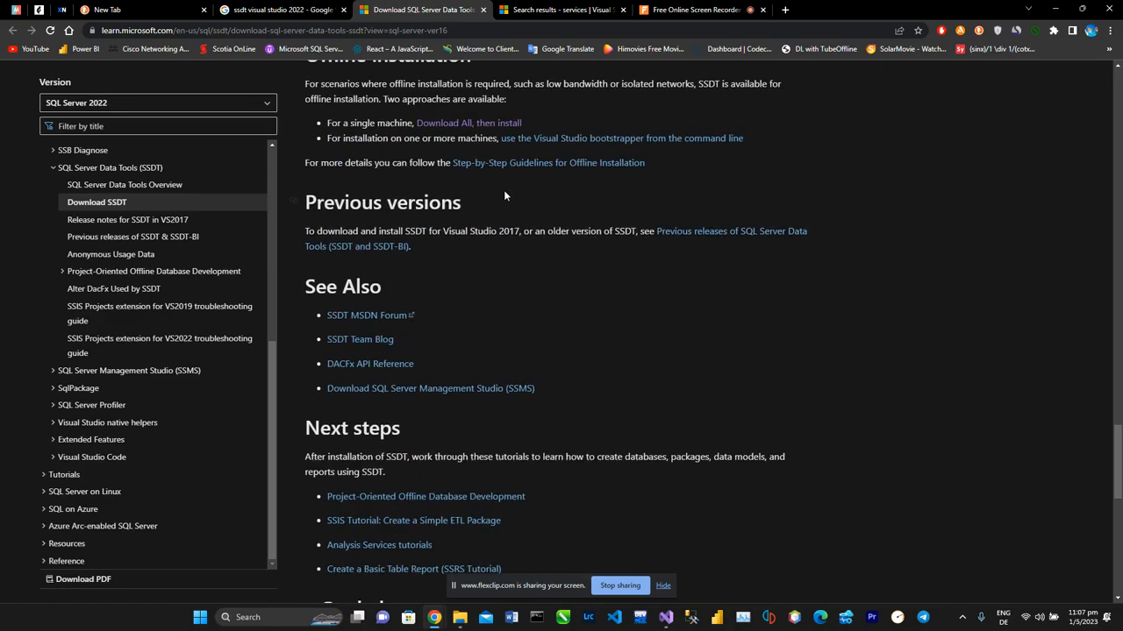
# Find Microsoft Reporting Services Projects 2022 in the Marketplace search results for "services" and open its page.
pyautogui.click(549, 9)
pyautogui.scroll(2, 697, 212)
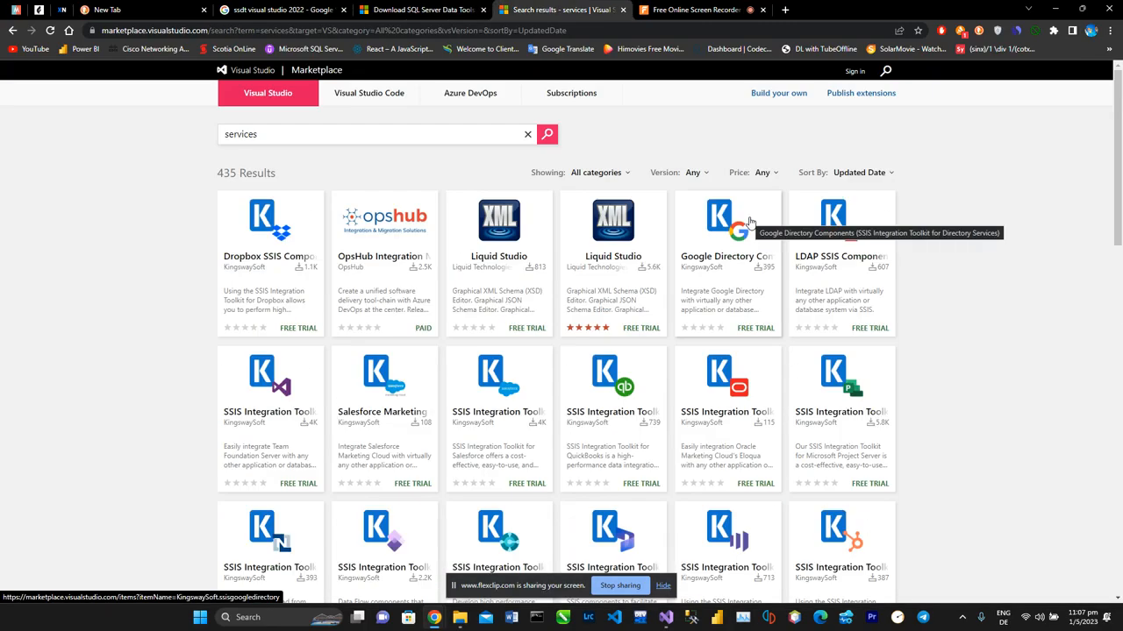
pyautogui.scroll(-15, 750, 221)
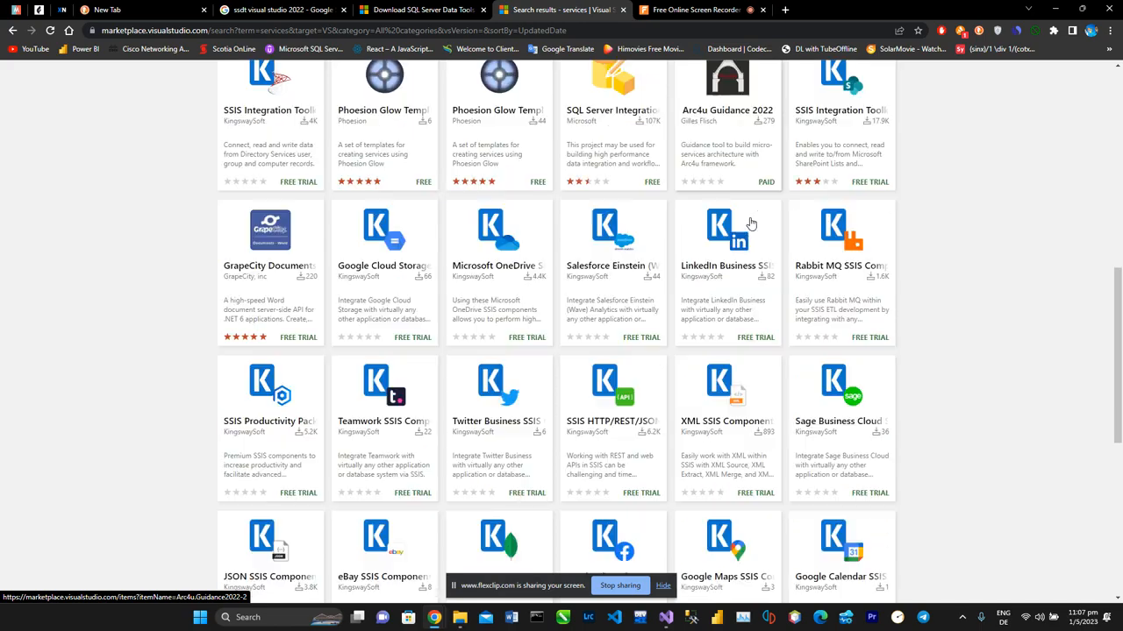
pyautogui.scroll(-2, 750, 223)
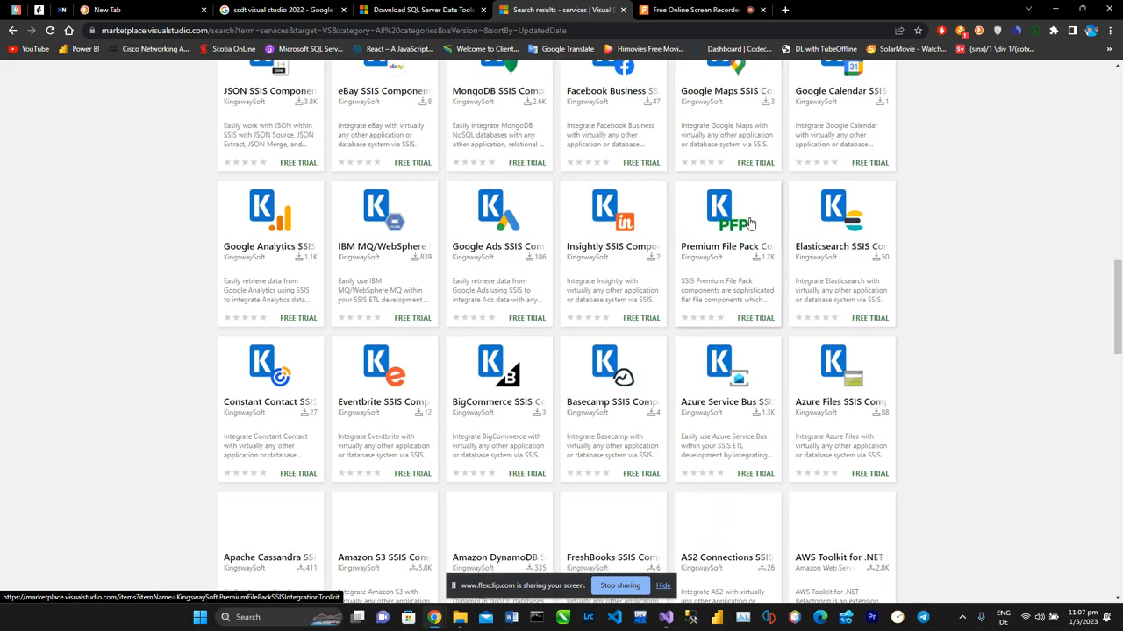
pyautogui.scroll(-5, 898, 184)
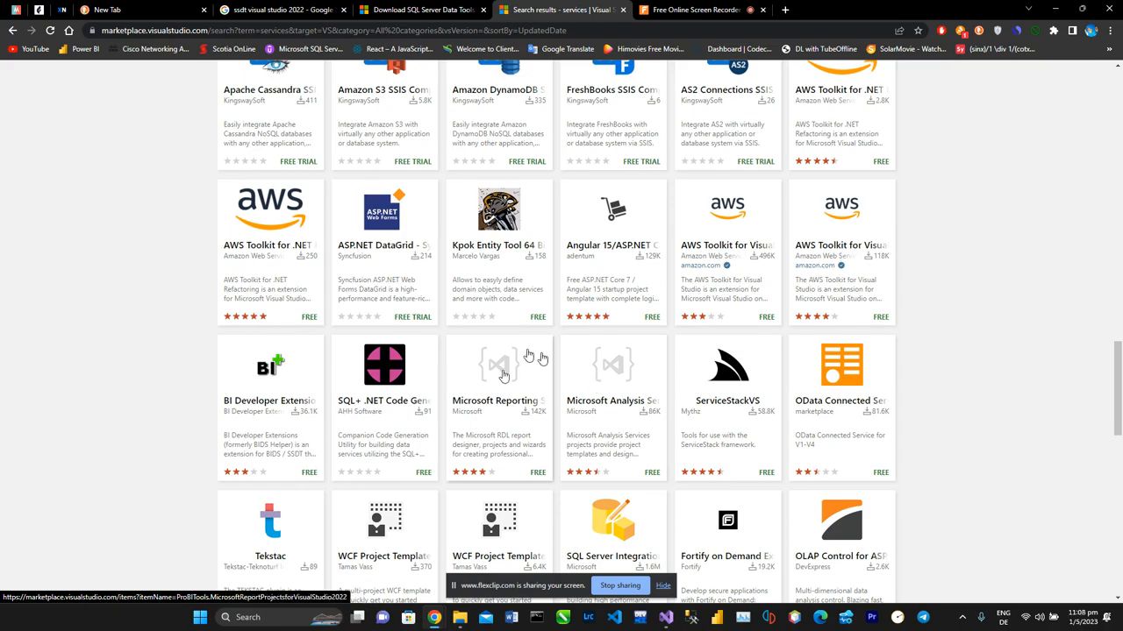
pyautogui.click(502, 375)
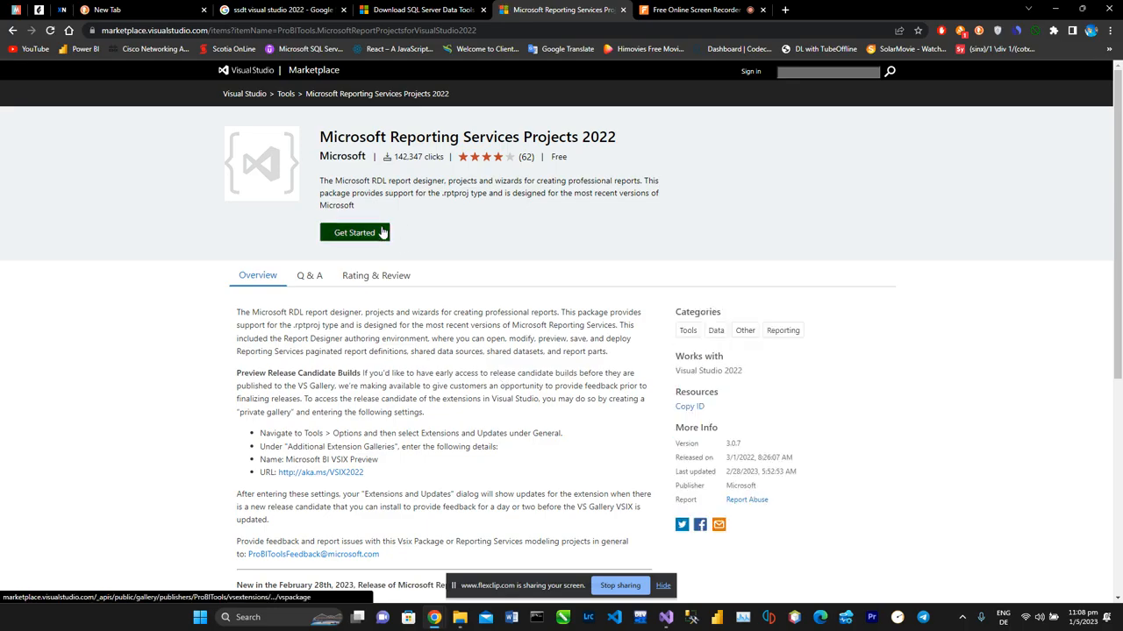
# Download the Microsoft Reporting Services Projects 2022 VSIX, accepting the redirect to the publisher's resource, and dismiss the downloaded file's options.
pyautogui.click(382, 233)
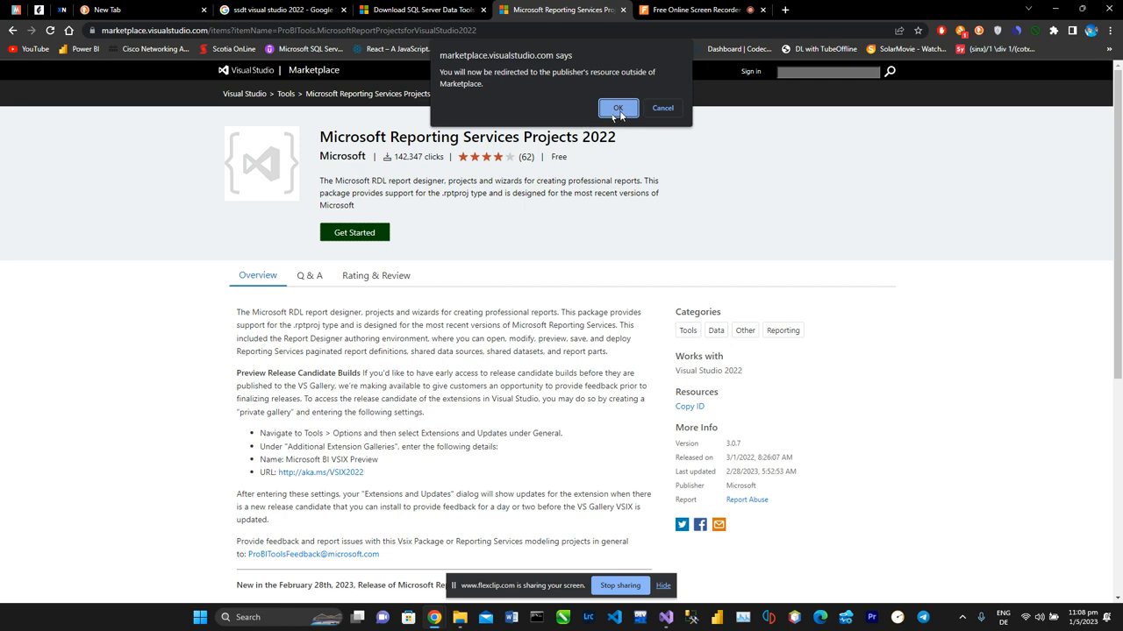
pyautogui.click(619, 109)
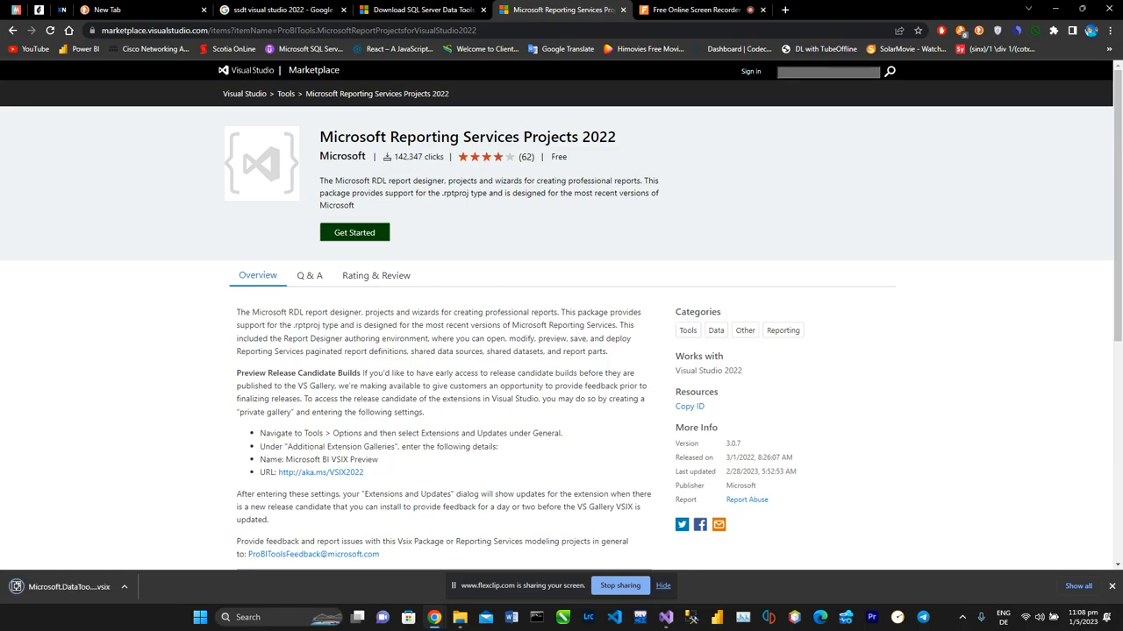
pyautogui.click(124, 587)
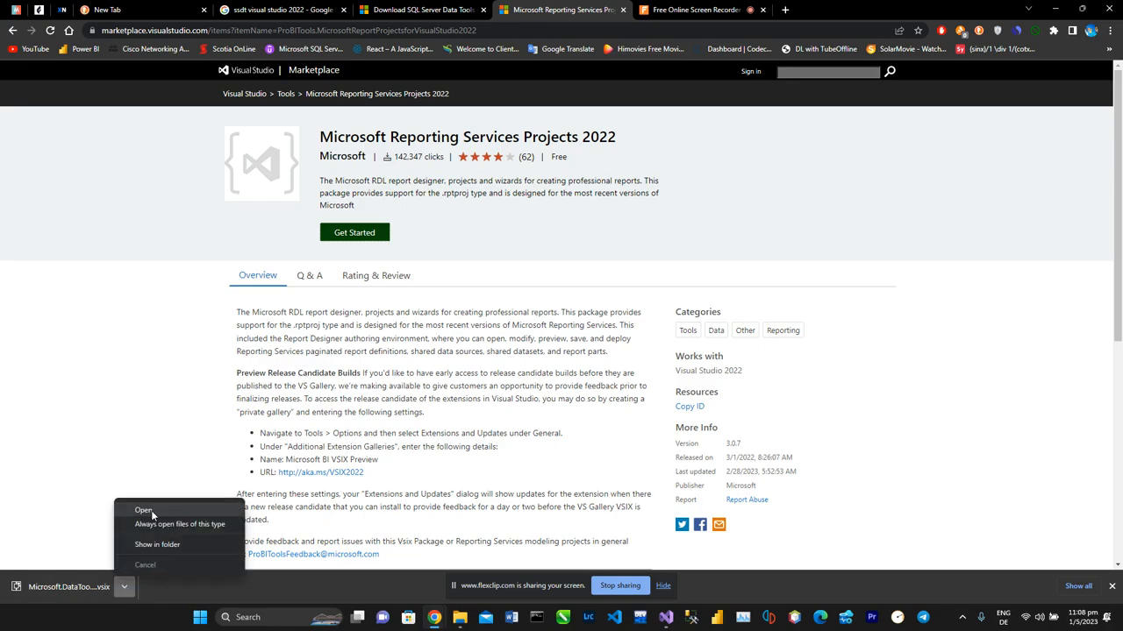
pyautogui.click(848, 324)
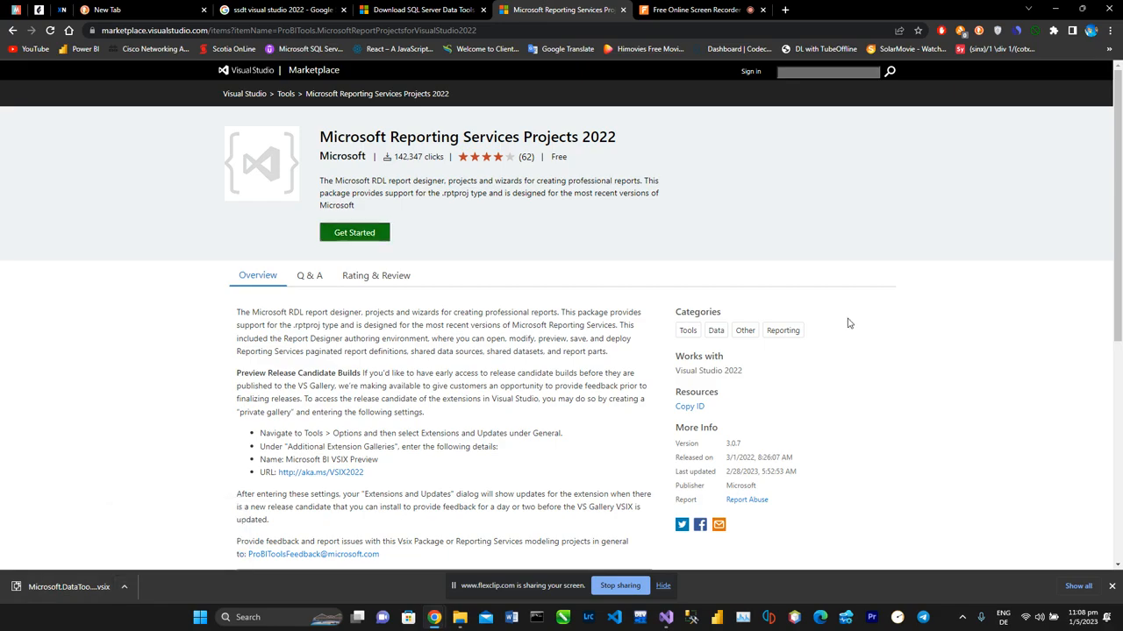